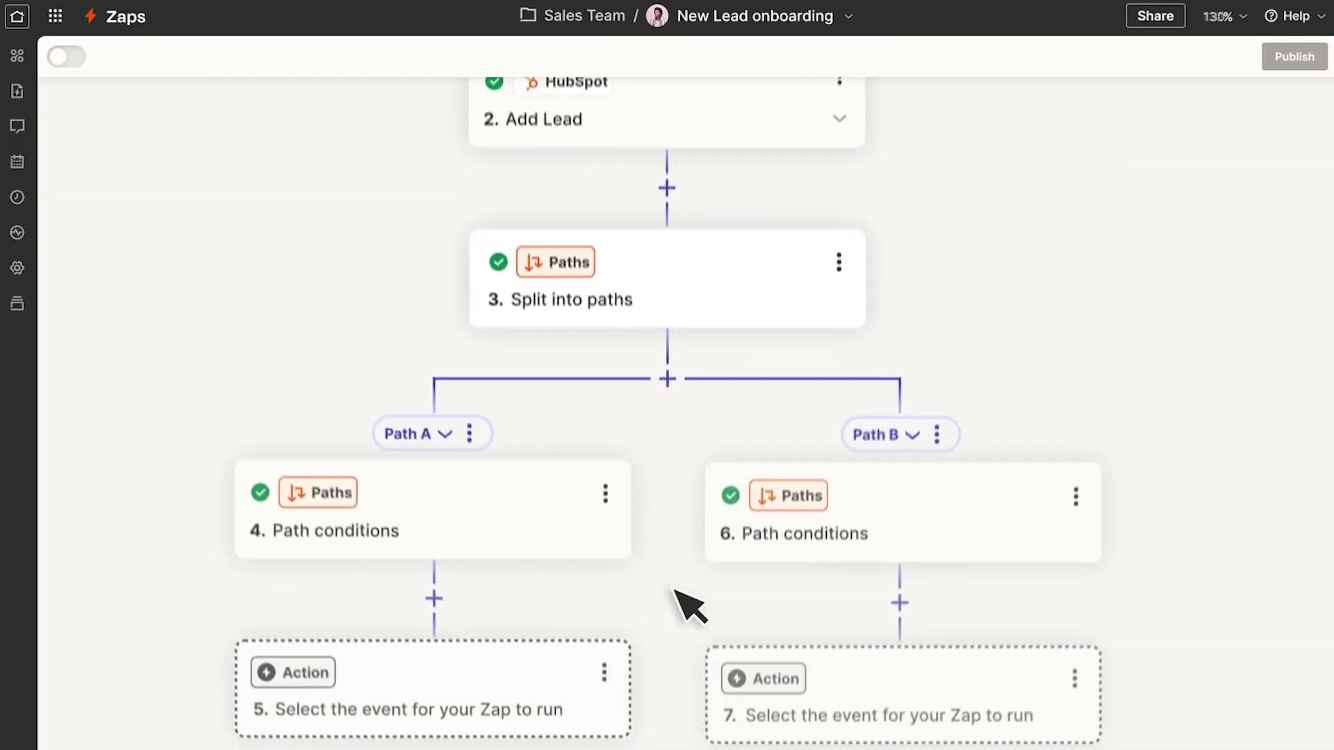
Scroll down the Zap editor canvas
scroll(675, 590, "down", 2)
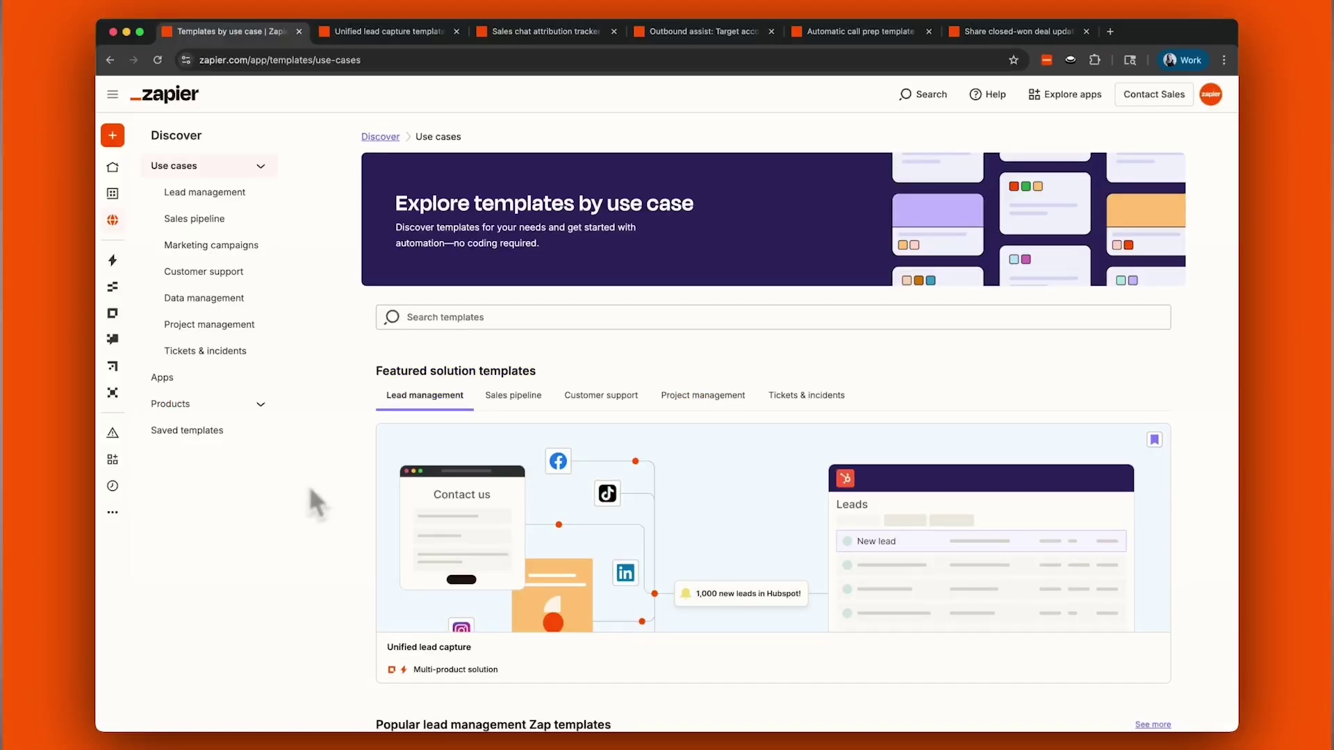
Preview the saved Unified lead capture template's workflow in Canvas
left_click(209, 431)
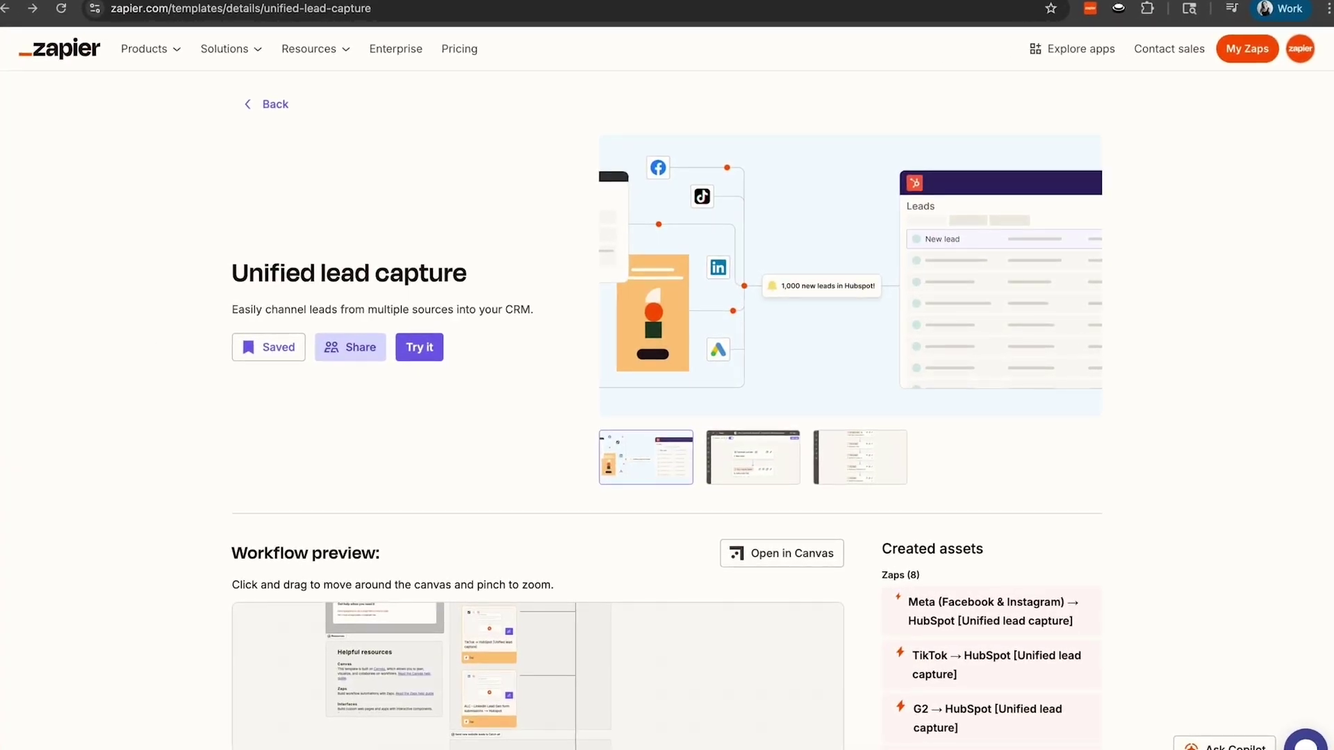
scroll(667, 410, "down", 3)
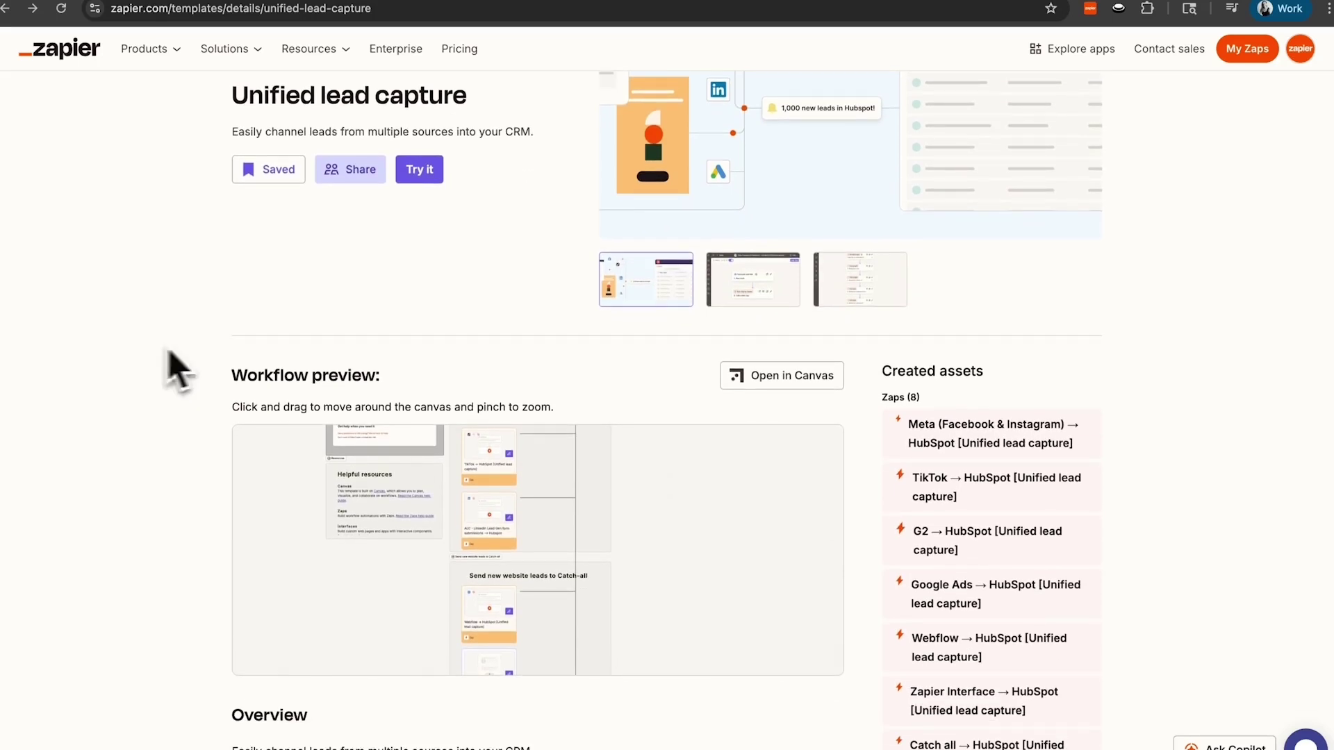
left_click(758, 393)
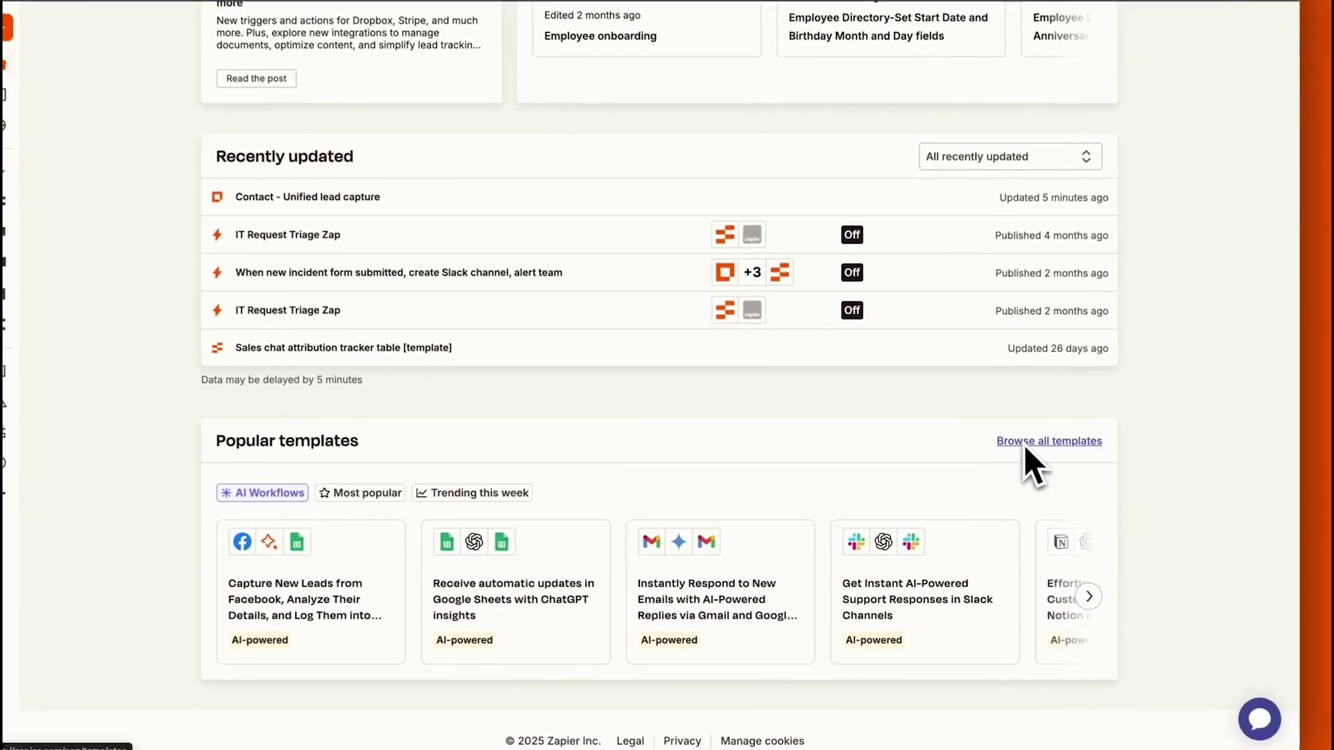
Return to the template library and open the Unified lead capture template's details
left_click(1027, 452)
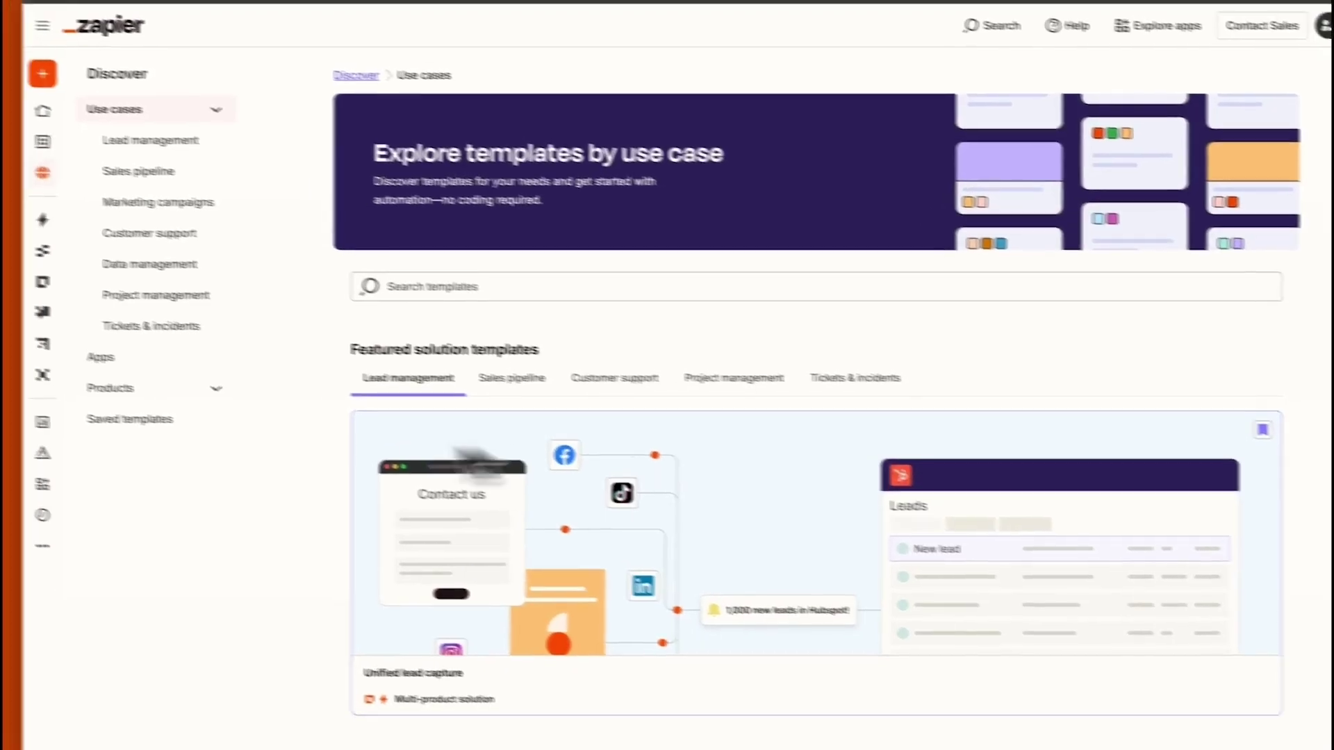
left_click(202, 421)
left_click(490, 332)
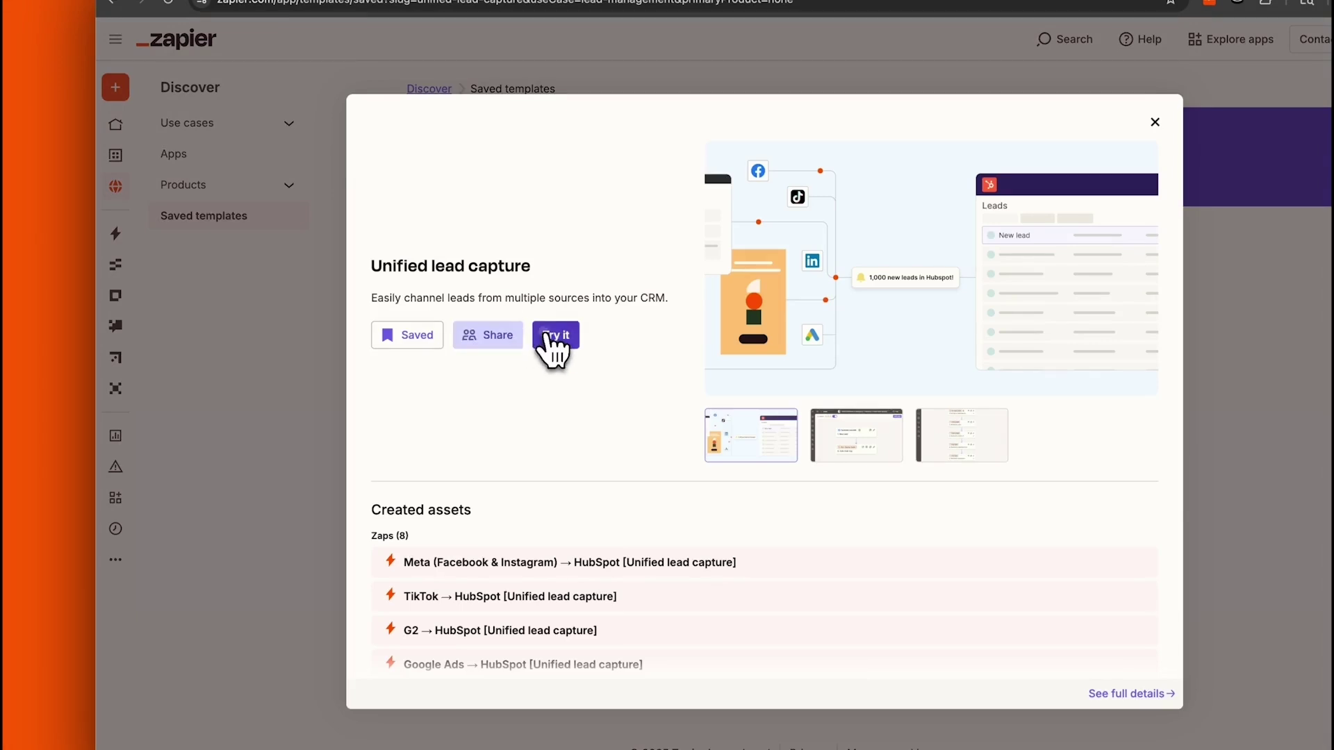
Build the workflow from the template, view the canvas at 50%, and open the Contact form interface
left_click(552, 336)
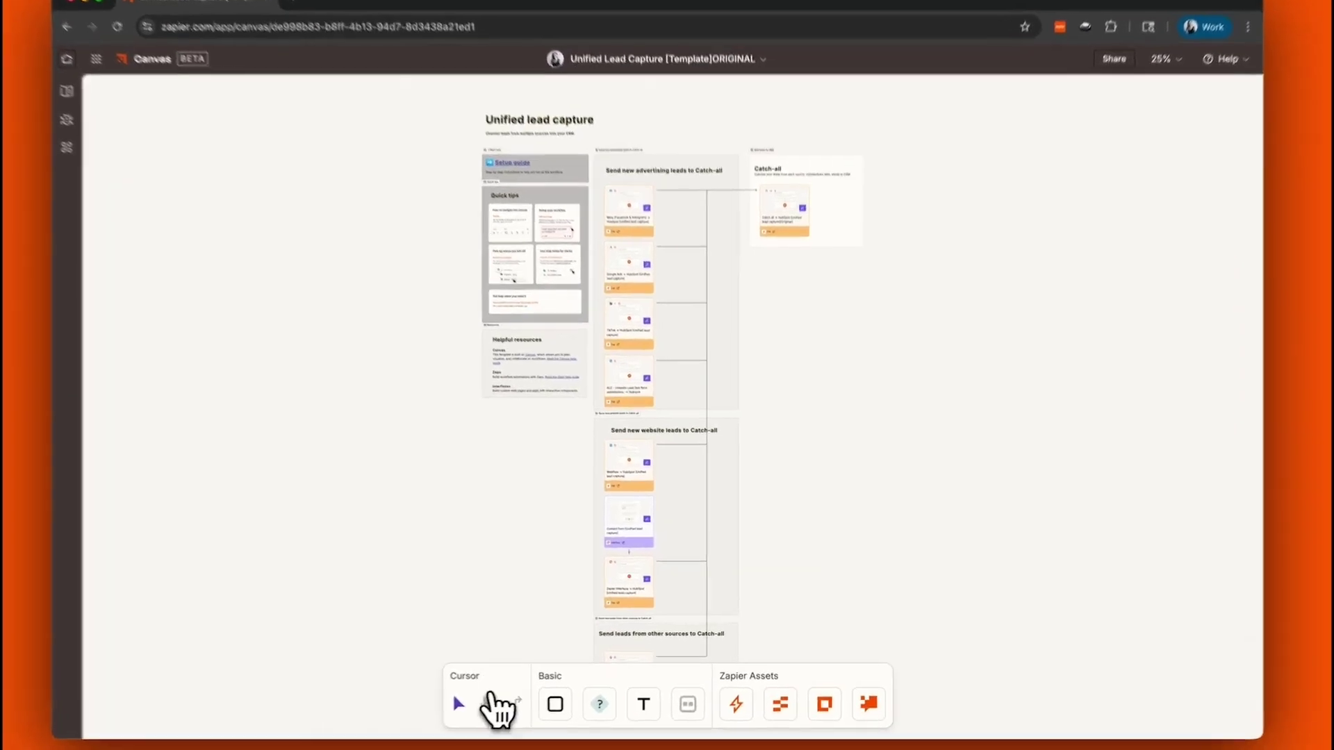
left_click(506, 698)
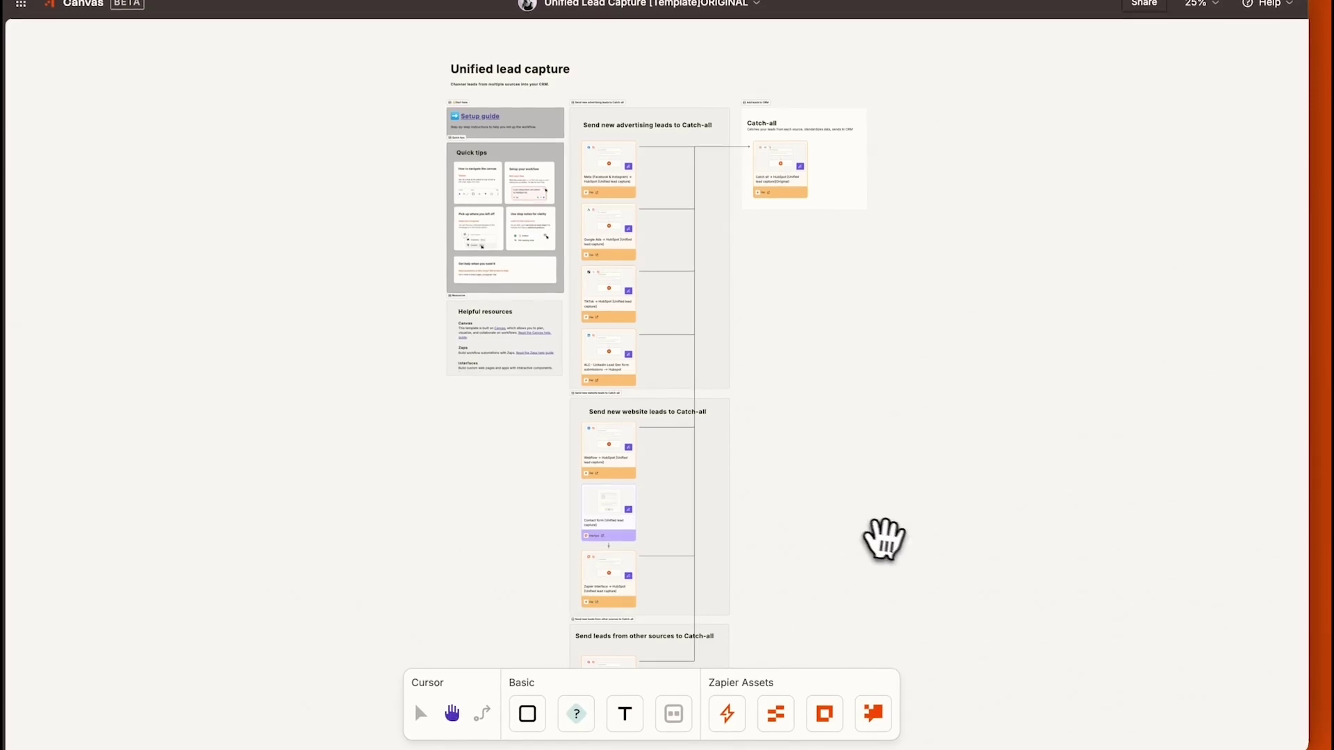
left_click_drag(884, 540, 884, 402)
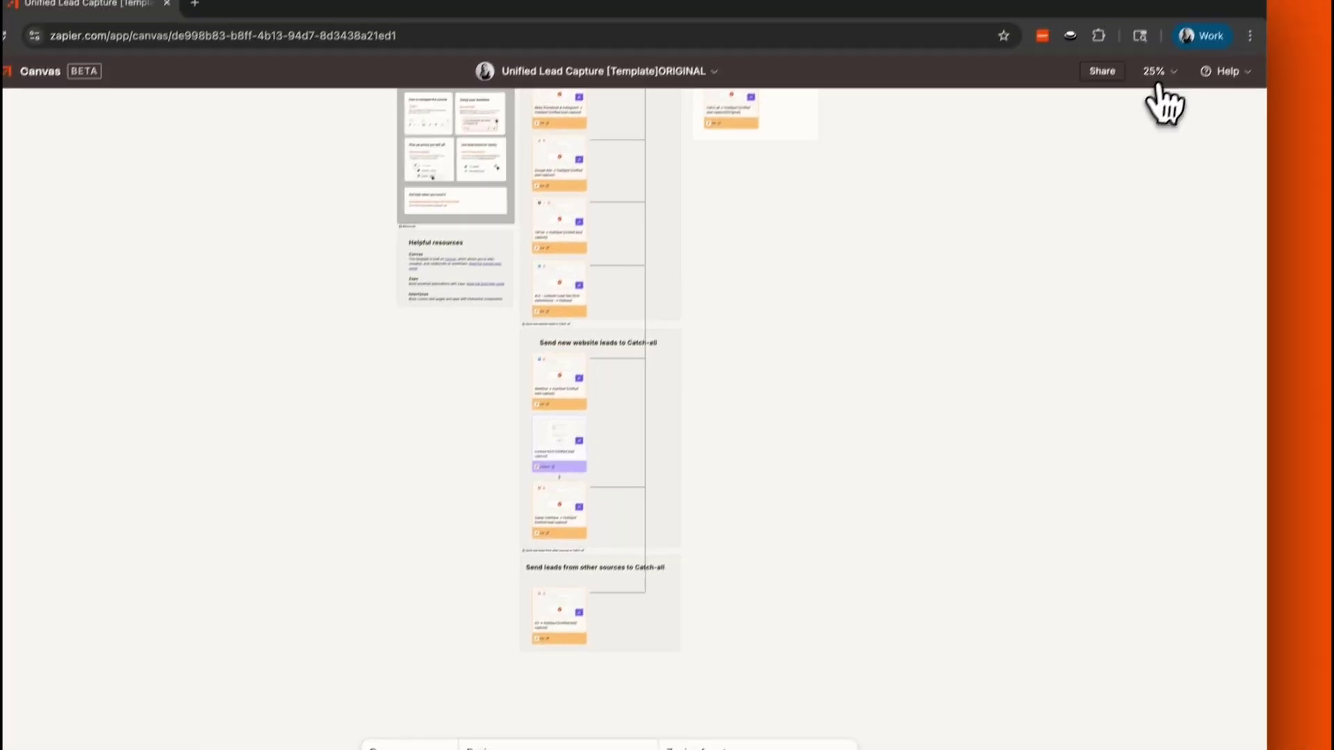
left_click(1156, 71)
left_click(1111, 115)
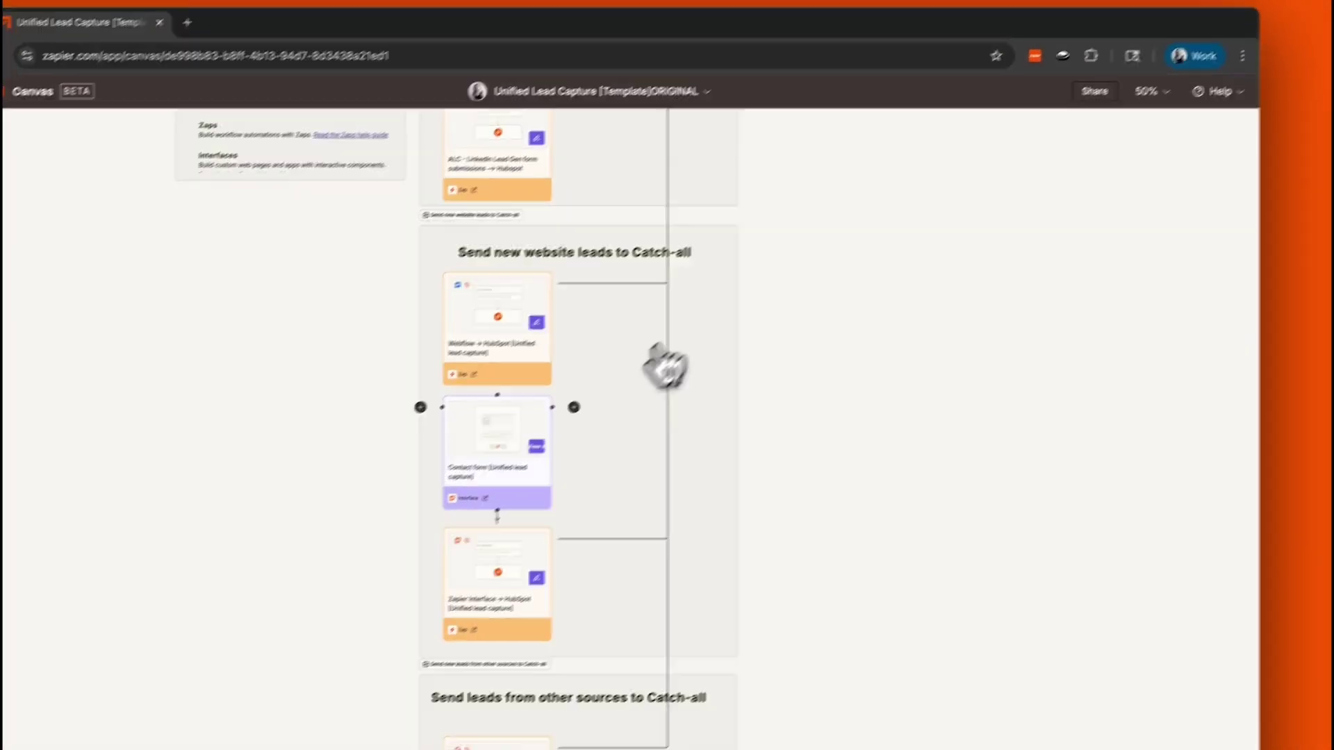
left_click(482, 498)
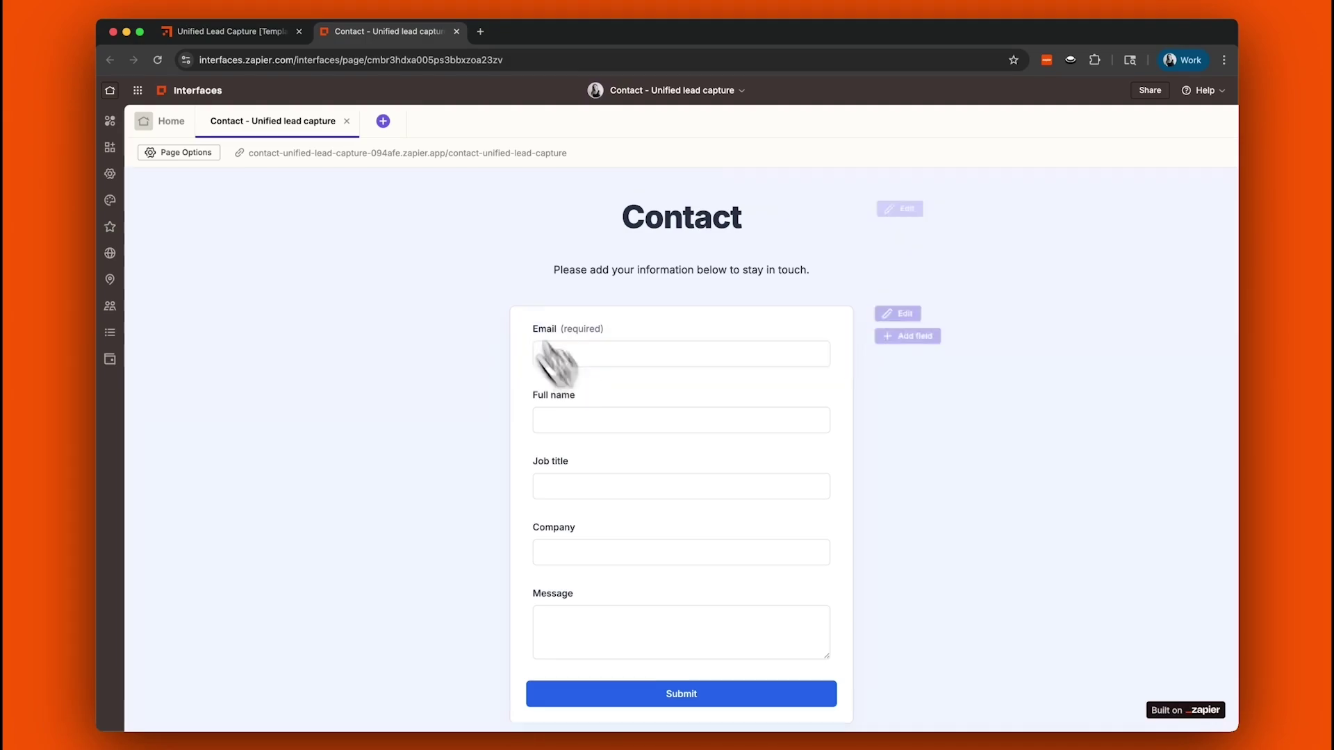
Fill the live Contact form with a test lead: email, full name, Lifecycle Marketing Specialist, Zapier, 'Hi! I'm in'
left_click(406, 153)
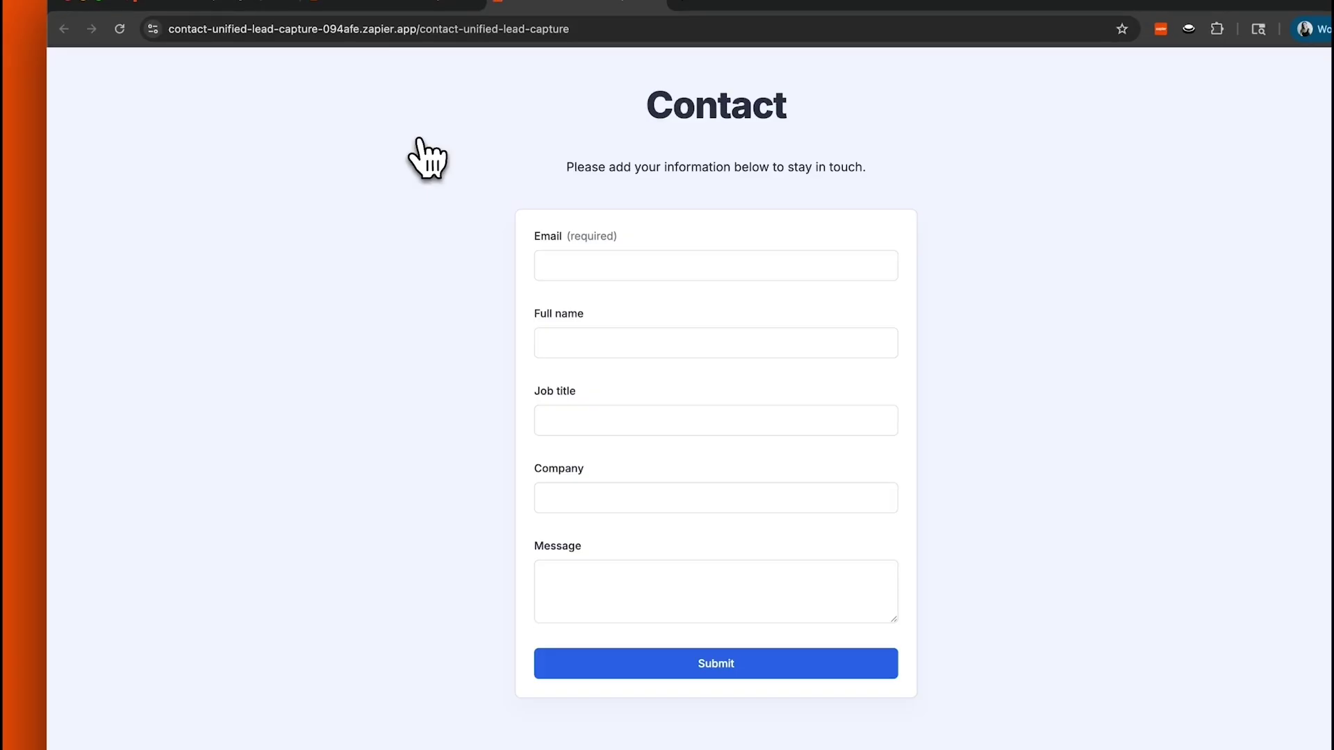
left_click(625, 265)
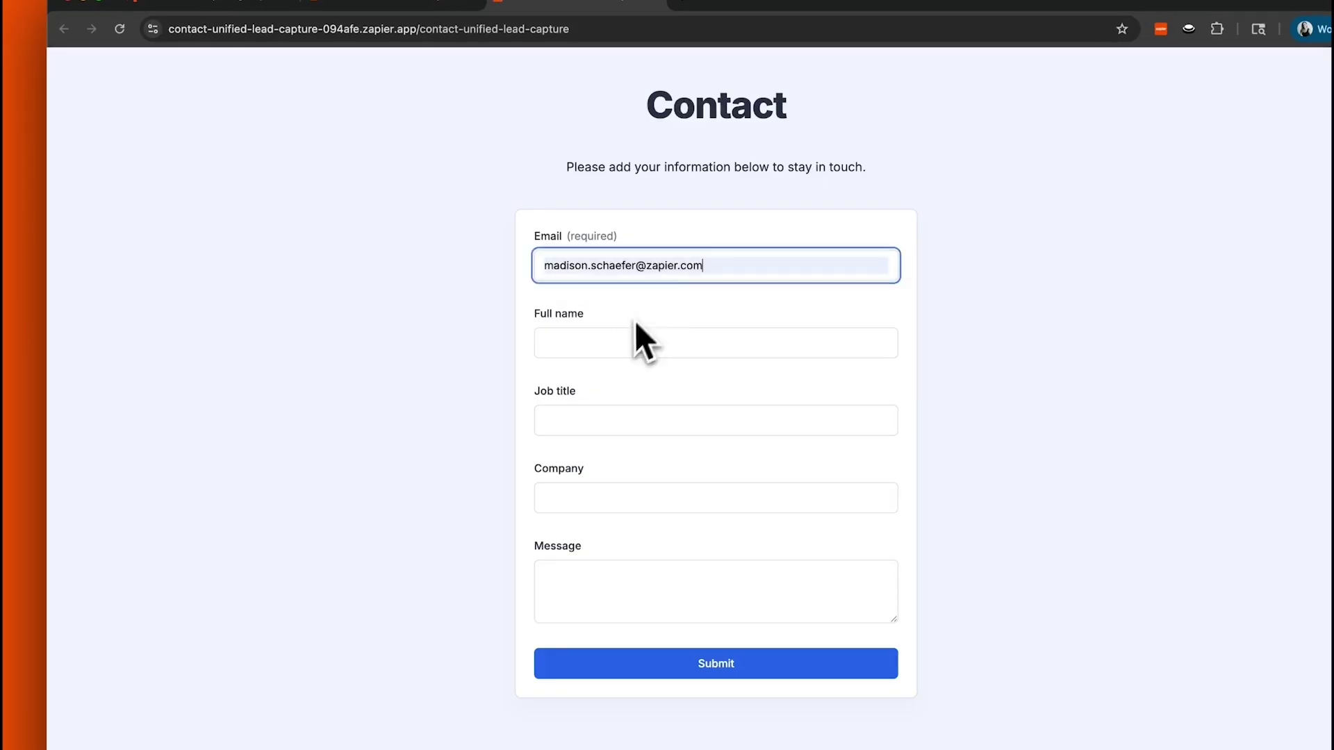
left_click(637, 342)
left_click(646, 420)
type("Lifecycle Marketing Specialist")
left_click(619, 498)
type("Zapier")
type("Hi! I'm in")
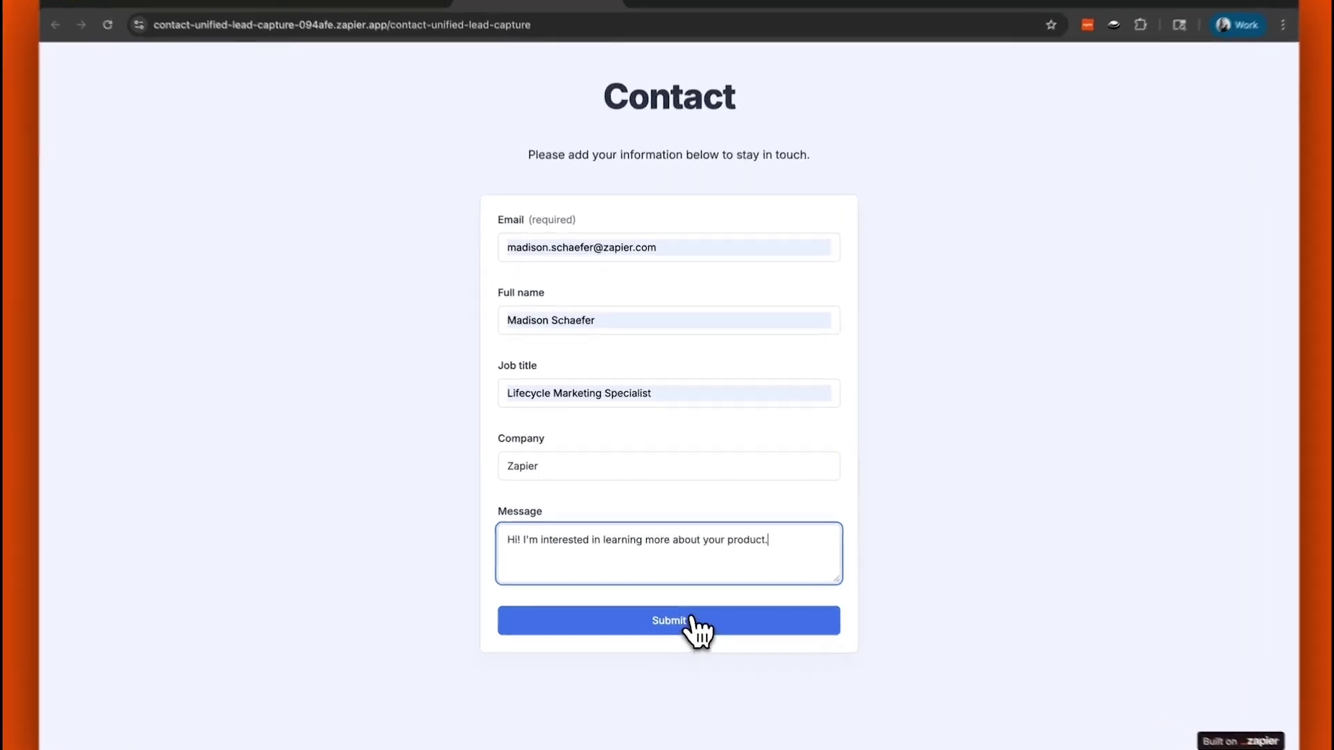
Submit the test lead, close the form page, and return to the interface Home
left_click(688, 600)
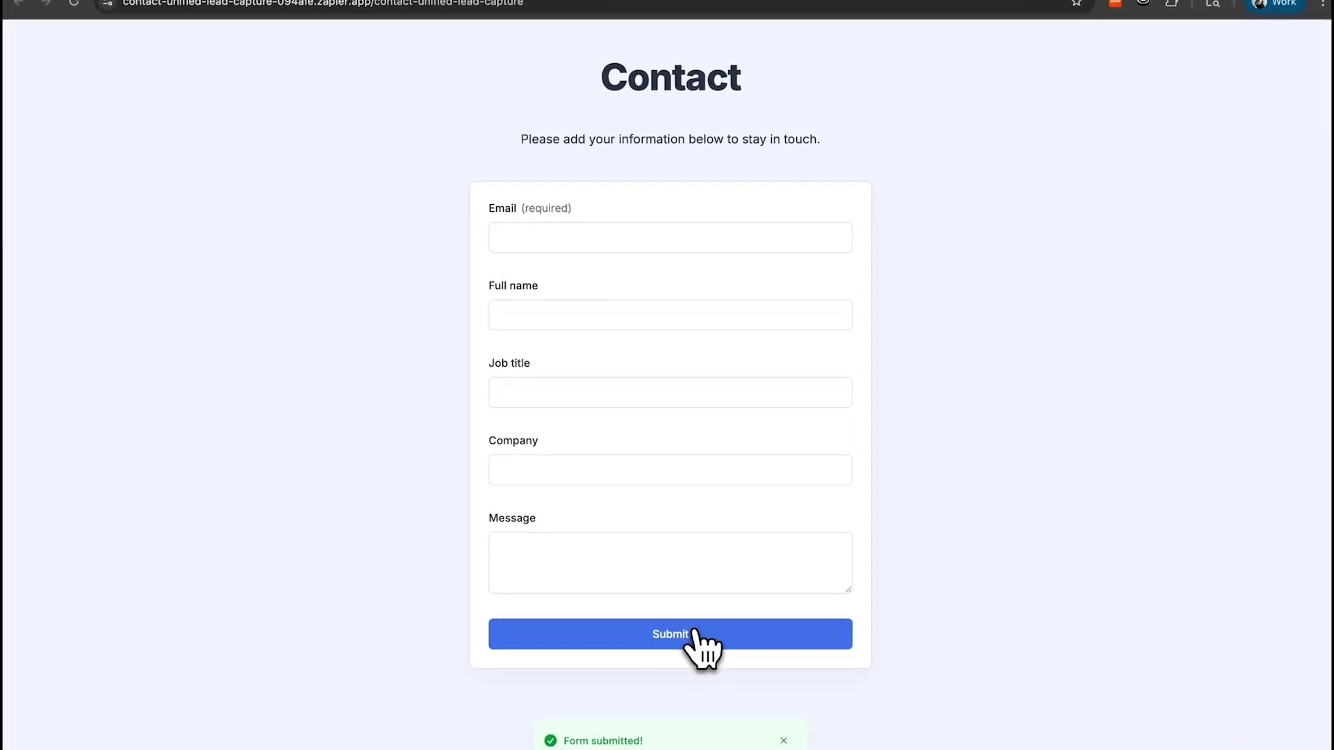
left_click(690, 29)
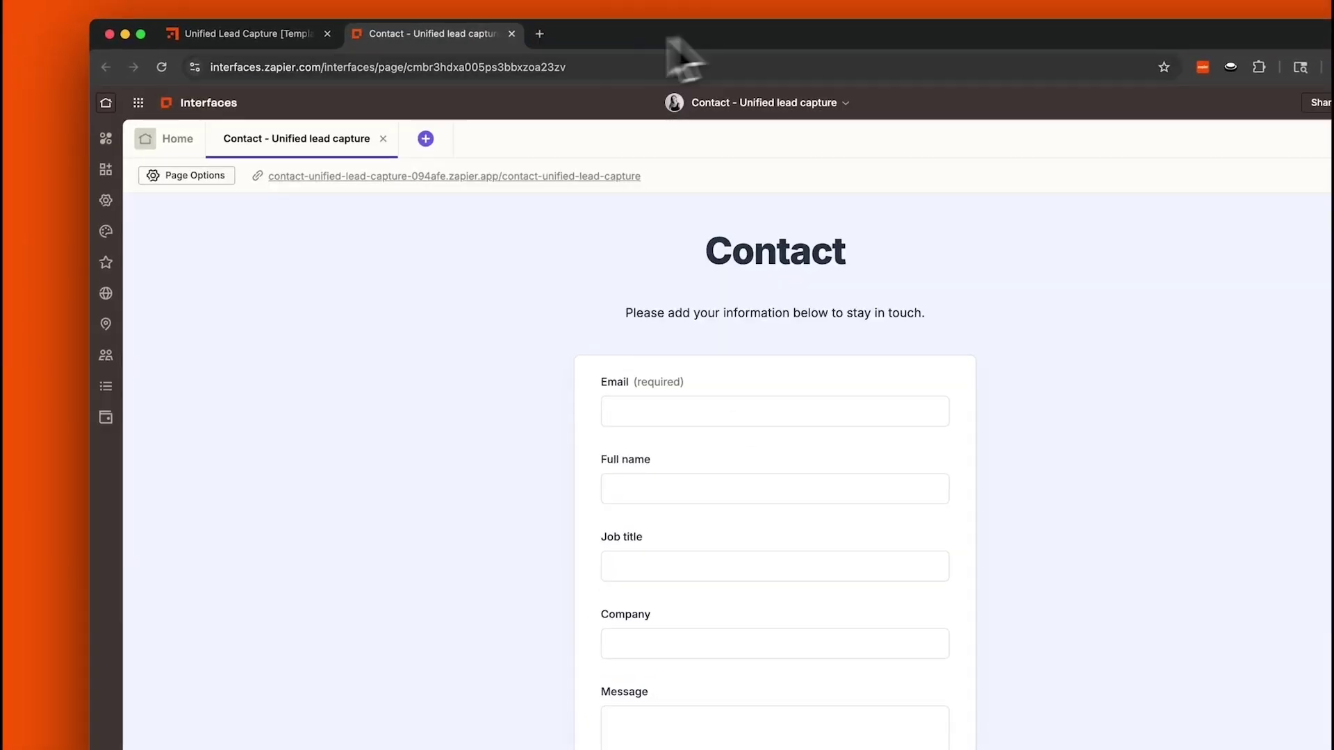
left_click(177, 139)
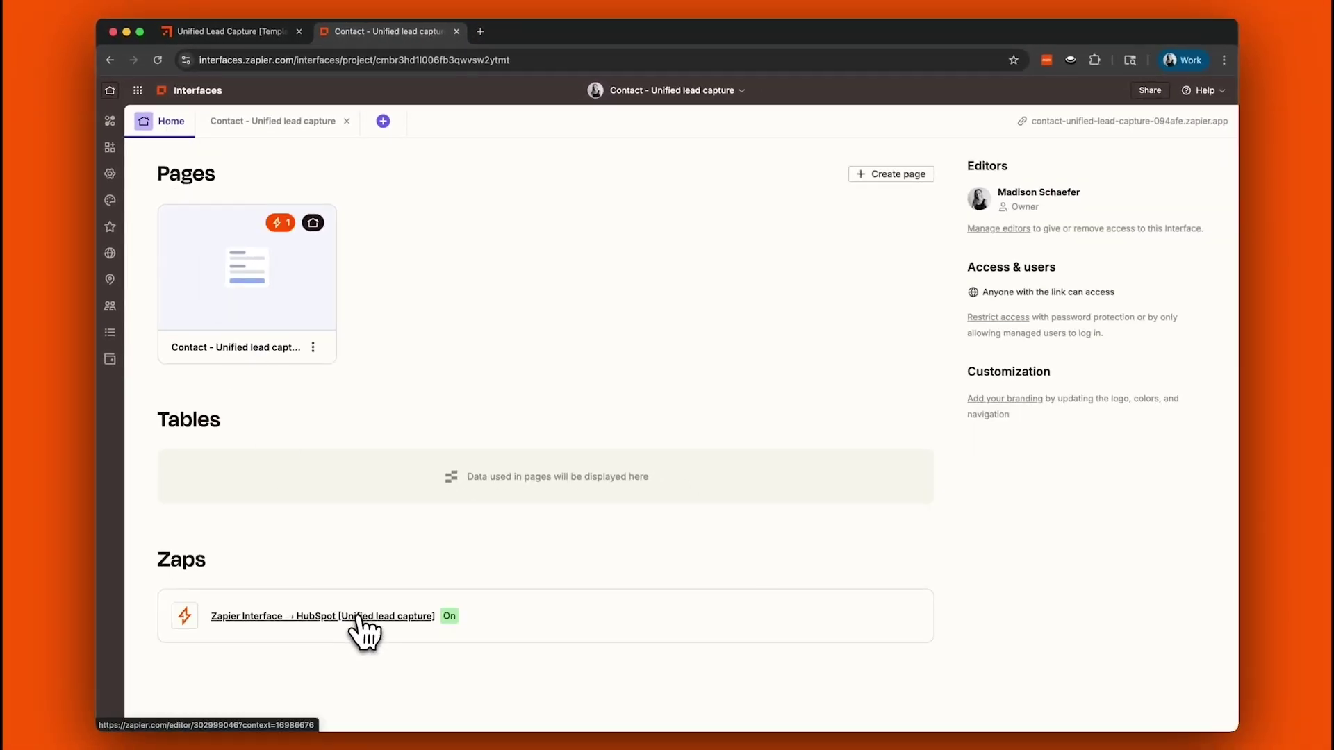
Test the Interface-to-HubSpot Zap's Form Submission Created trigger using Form Submission B
left_click(396, 722)
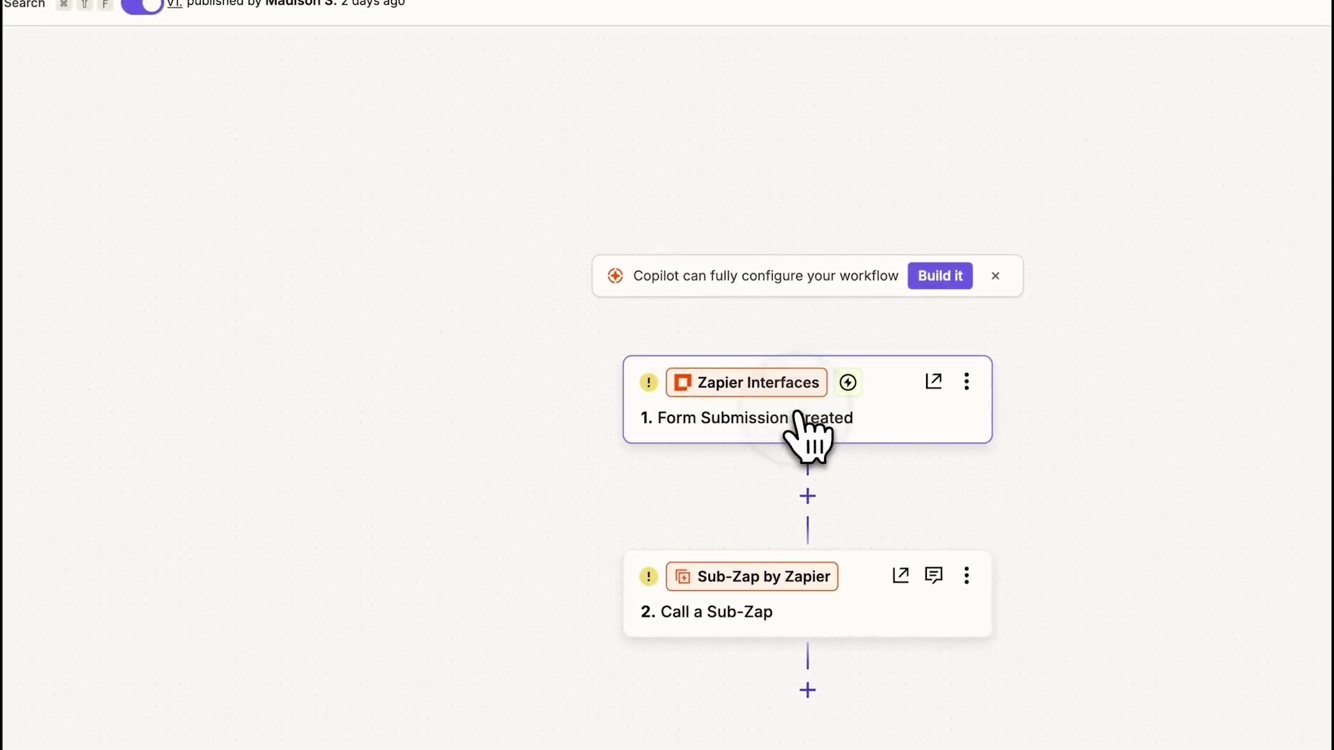
left_click(785, 414)
left_click(1333, 749)
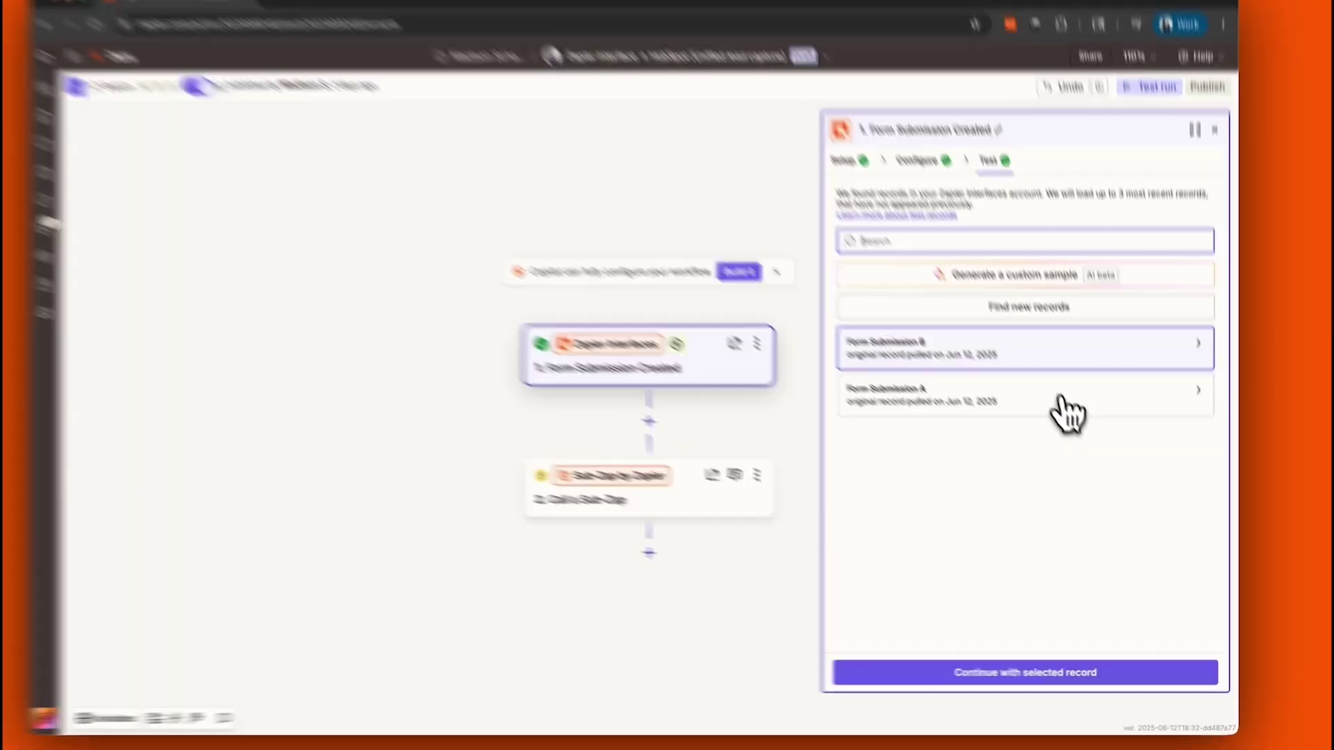
mouse_move(1076, 373)
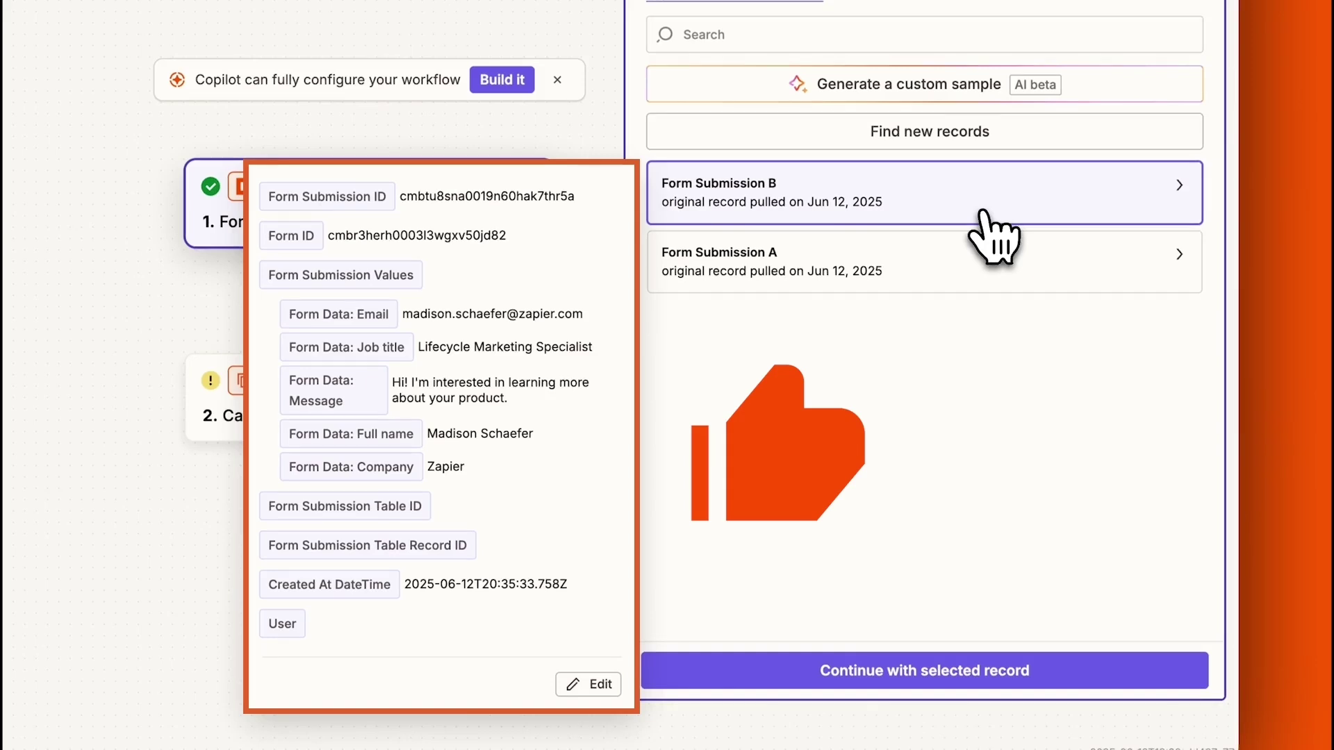
left_click(856, 681)
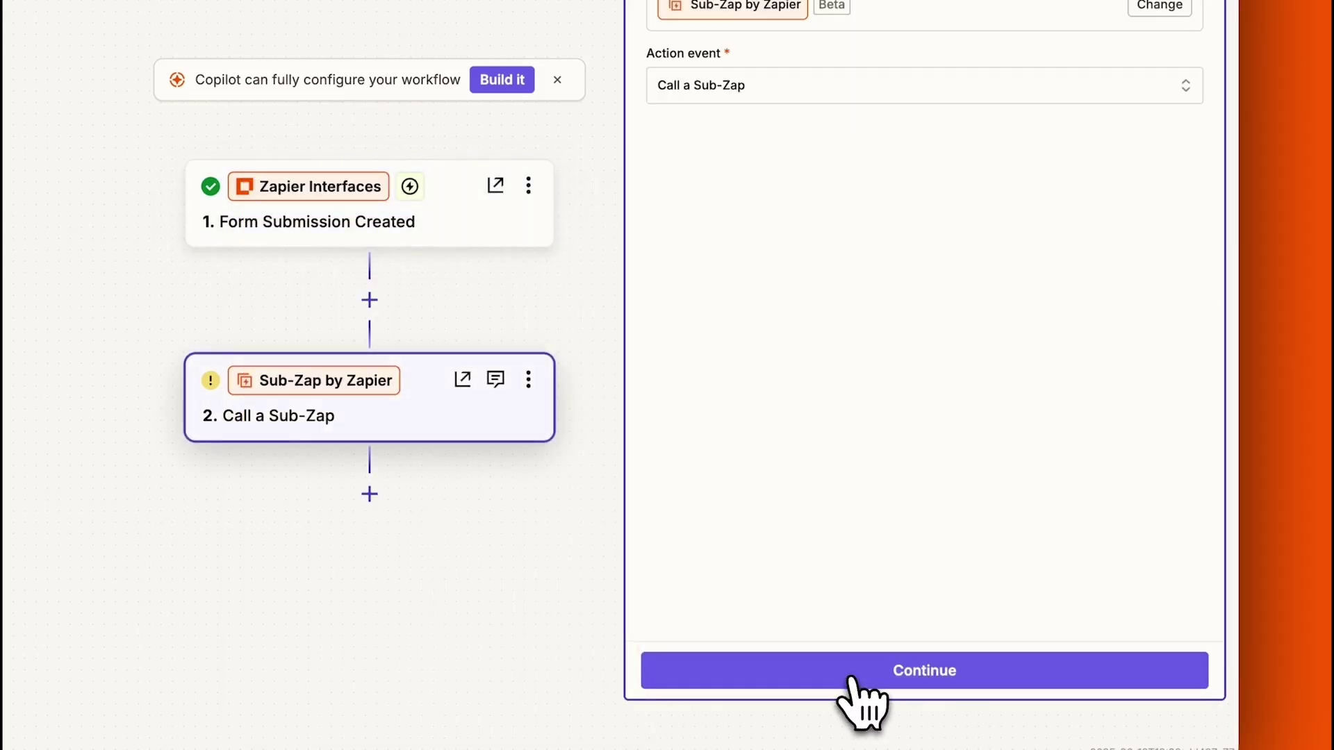
Configure the Call a Sub-Zap step for ALC - Catch-all with the form data and test it
left_click(849, 677)
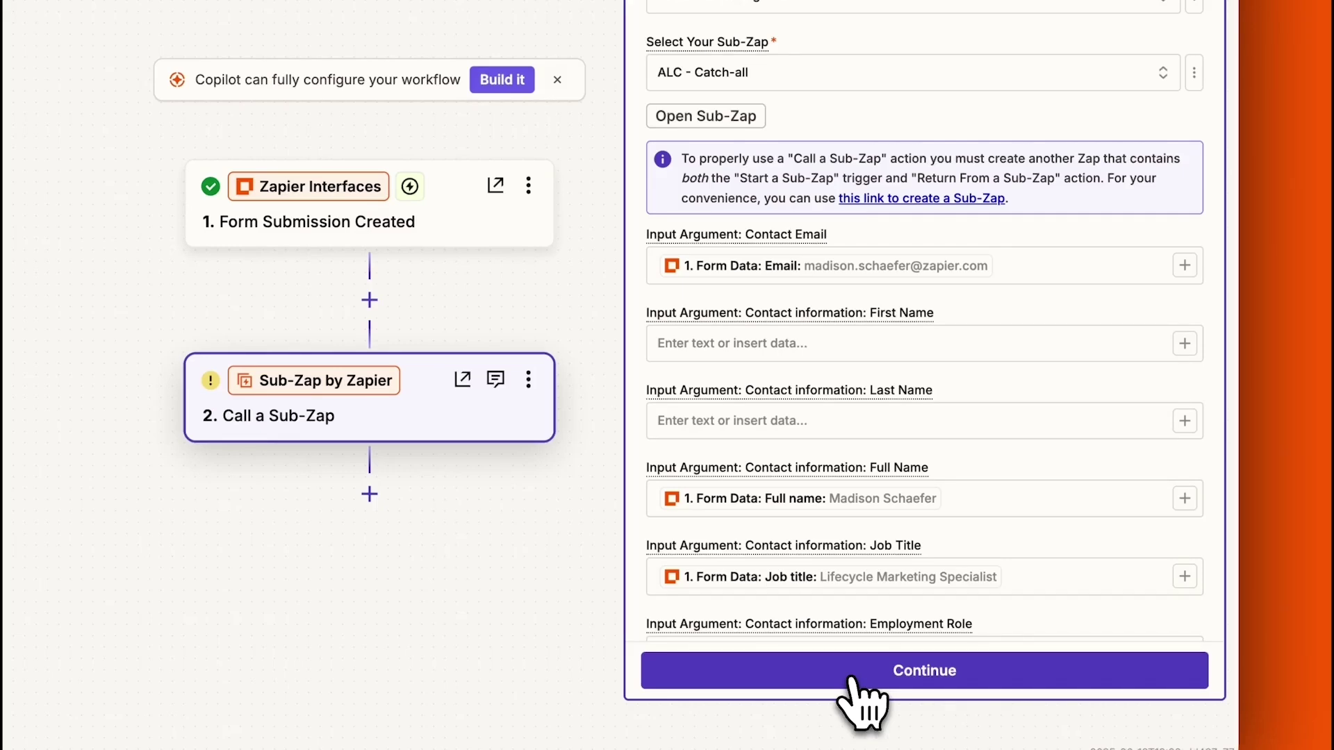
scroll(1222, 330, "down", 3)
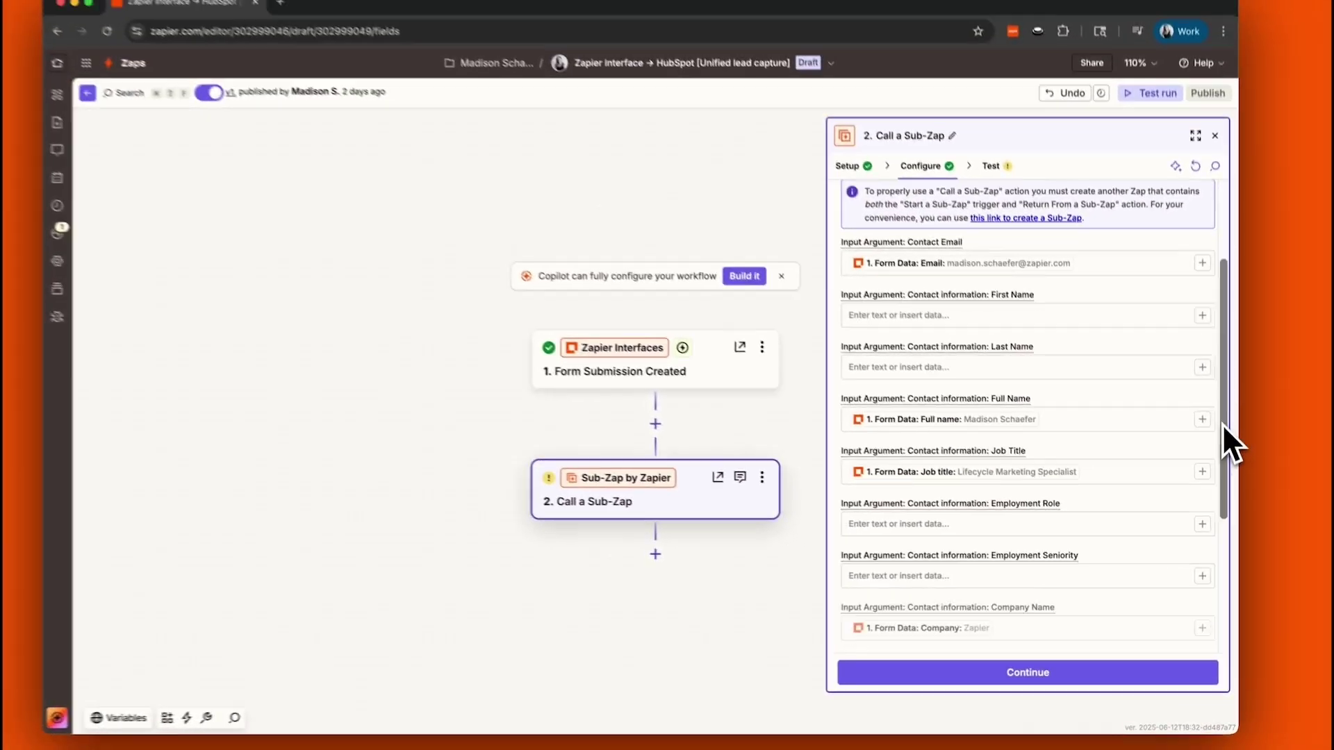
scroll(1223, 431, "down", 5)
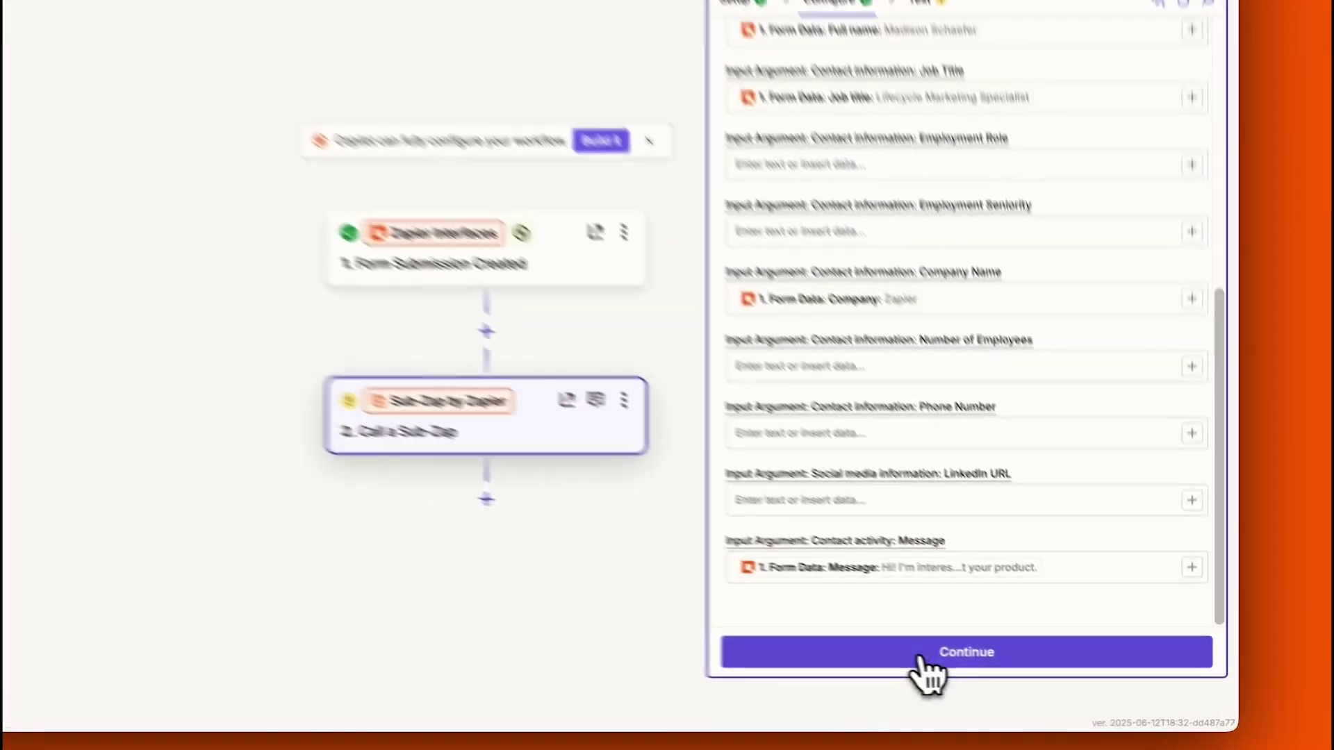
left_click(1006, 674)
left_click(1082, 674)
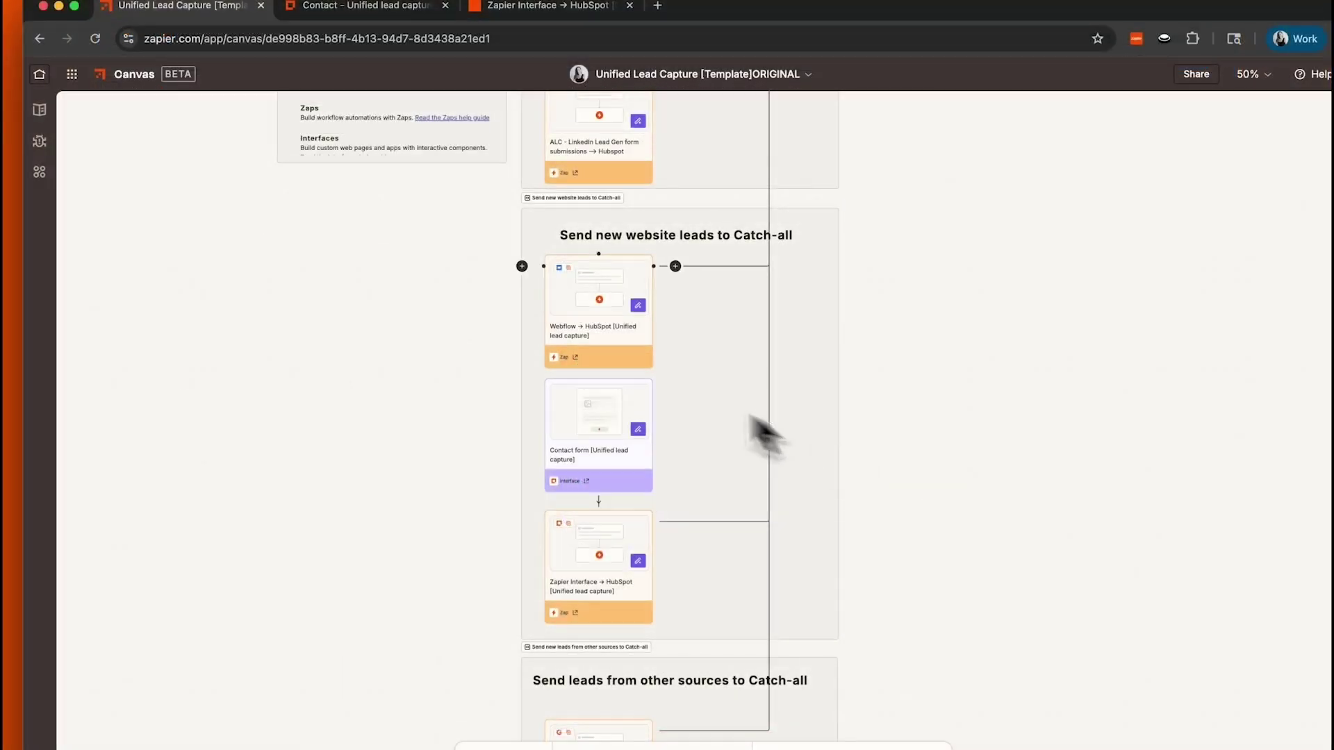
Open the Webflow to HubSpot Zap, dismiss Copilot, and connect the Webflow account to the trigger
left_click(576, 357)
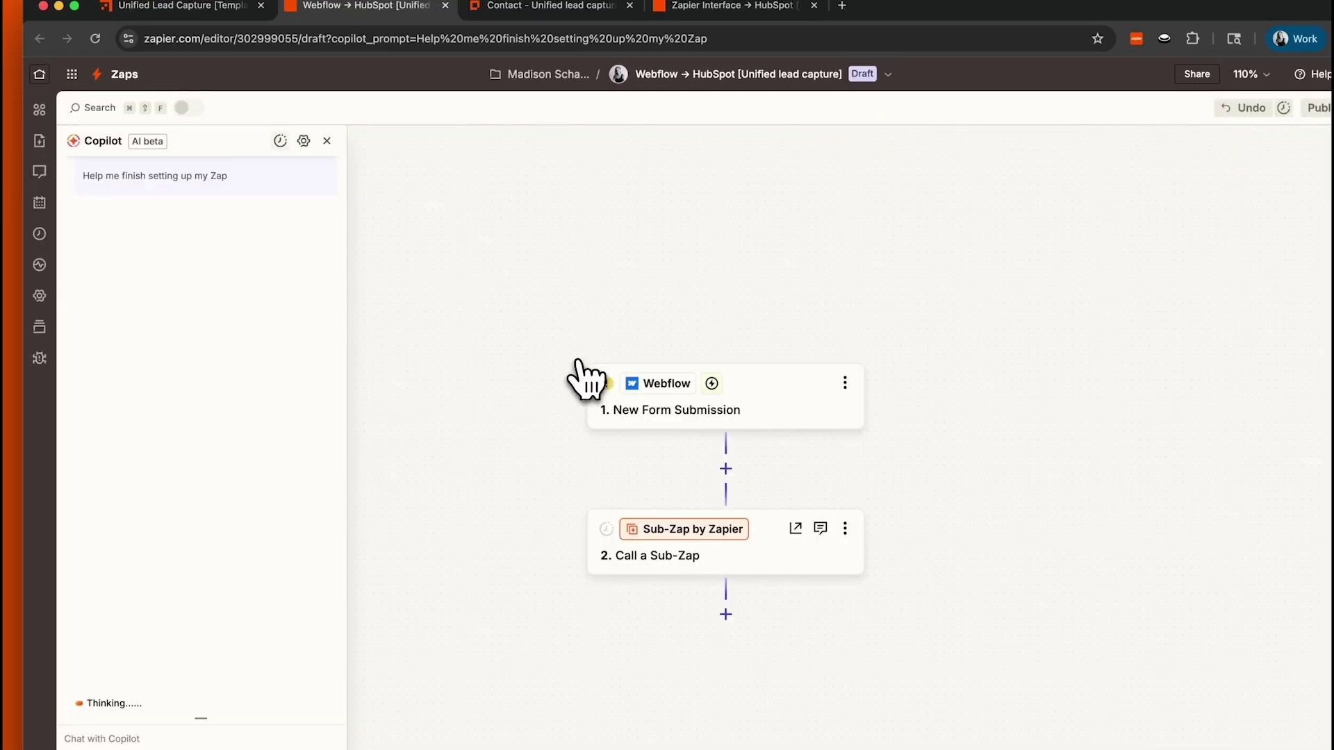
left_click(325, 140)
left_click(775, 303)
left_click(744, 410)
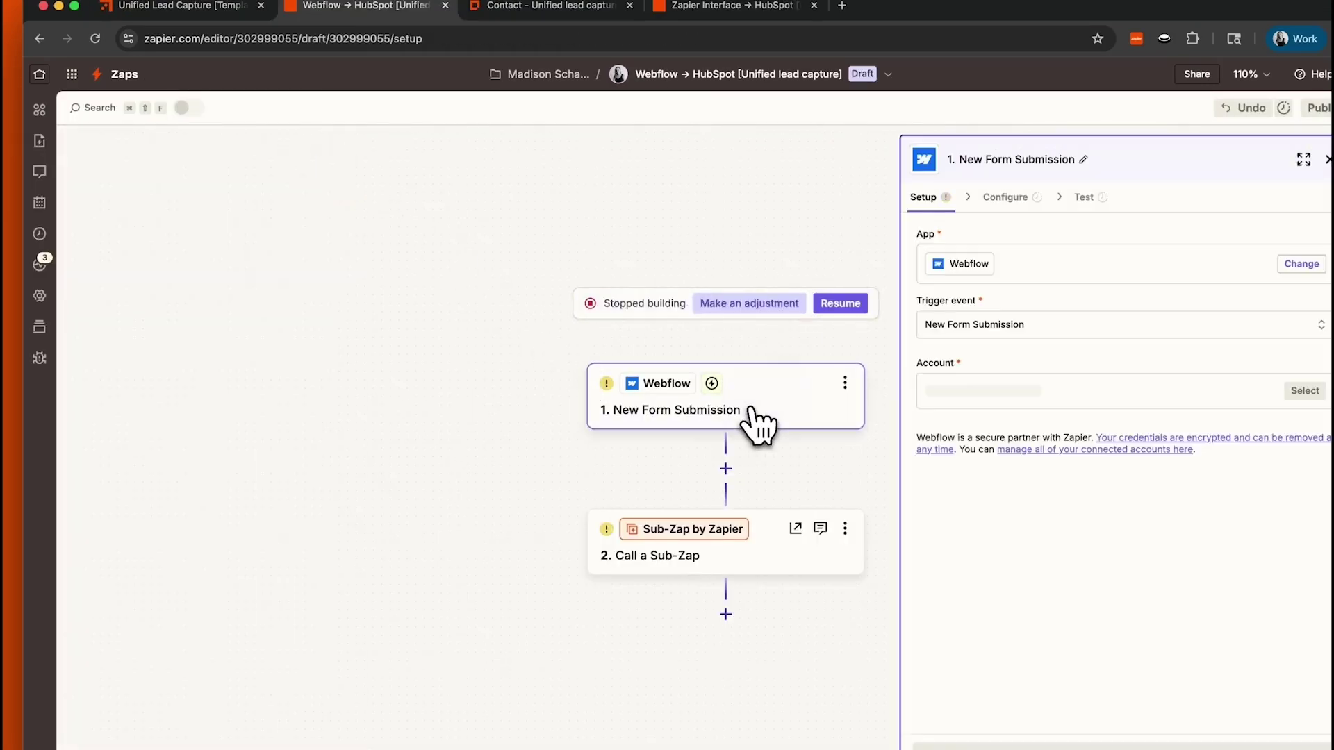
left_click(1100, 397)
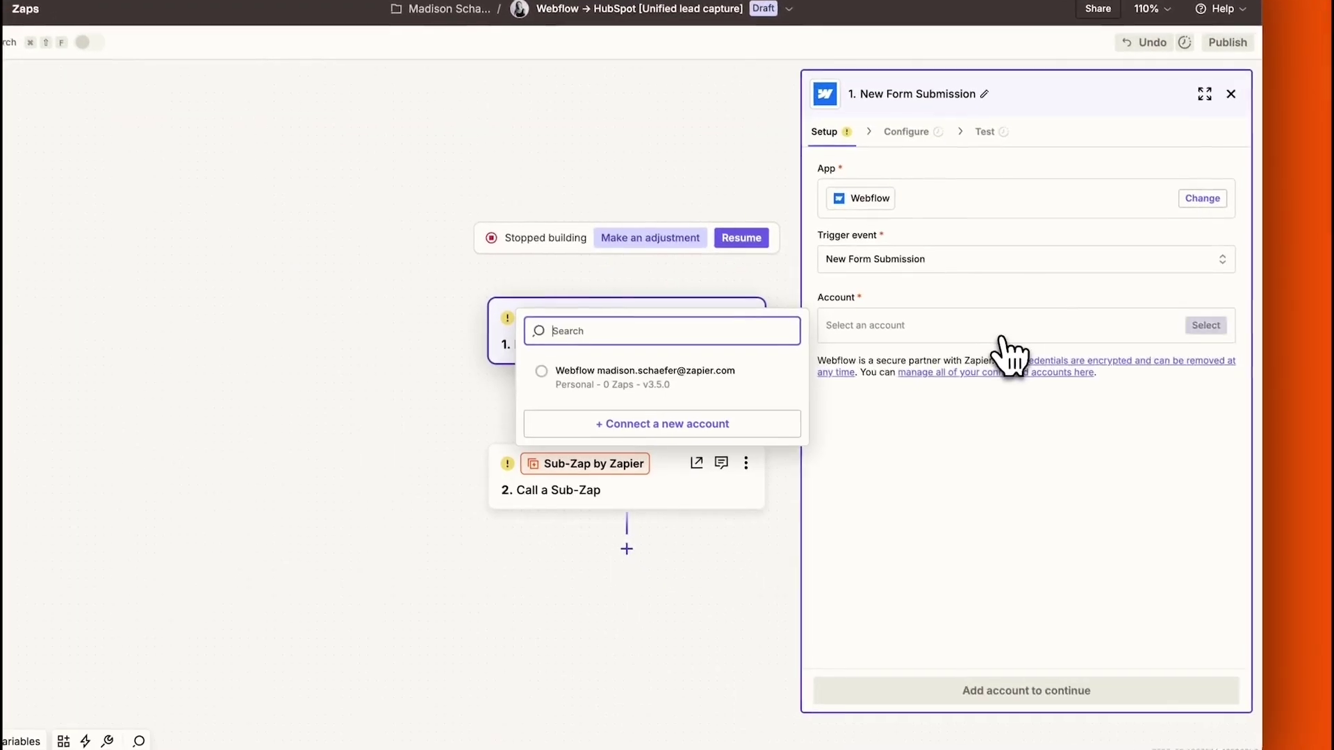
left_click(1001, 351)
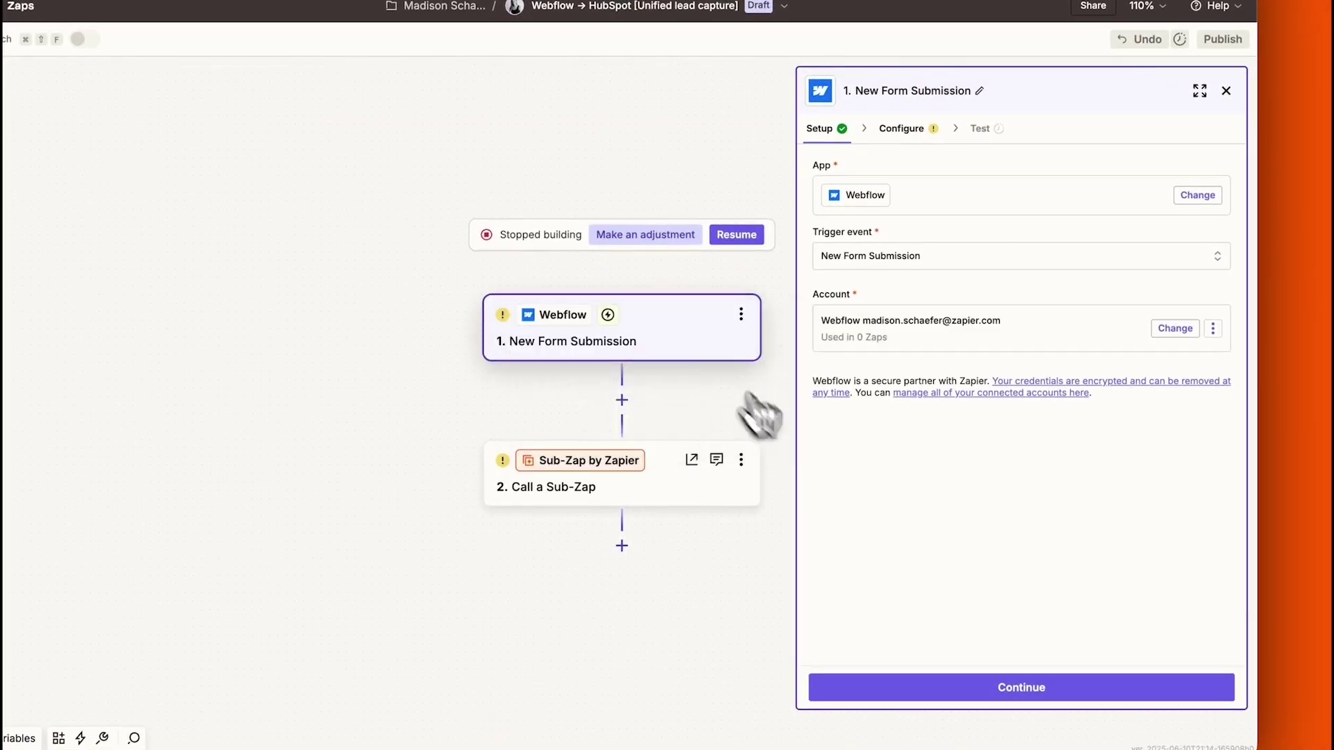
left_click(1061, 691)
Point the trigger at Acme Tech Inc.'s Get In Touch form and test it
left_click(931, 259)
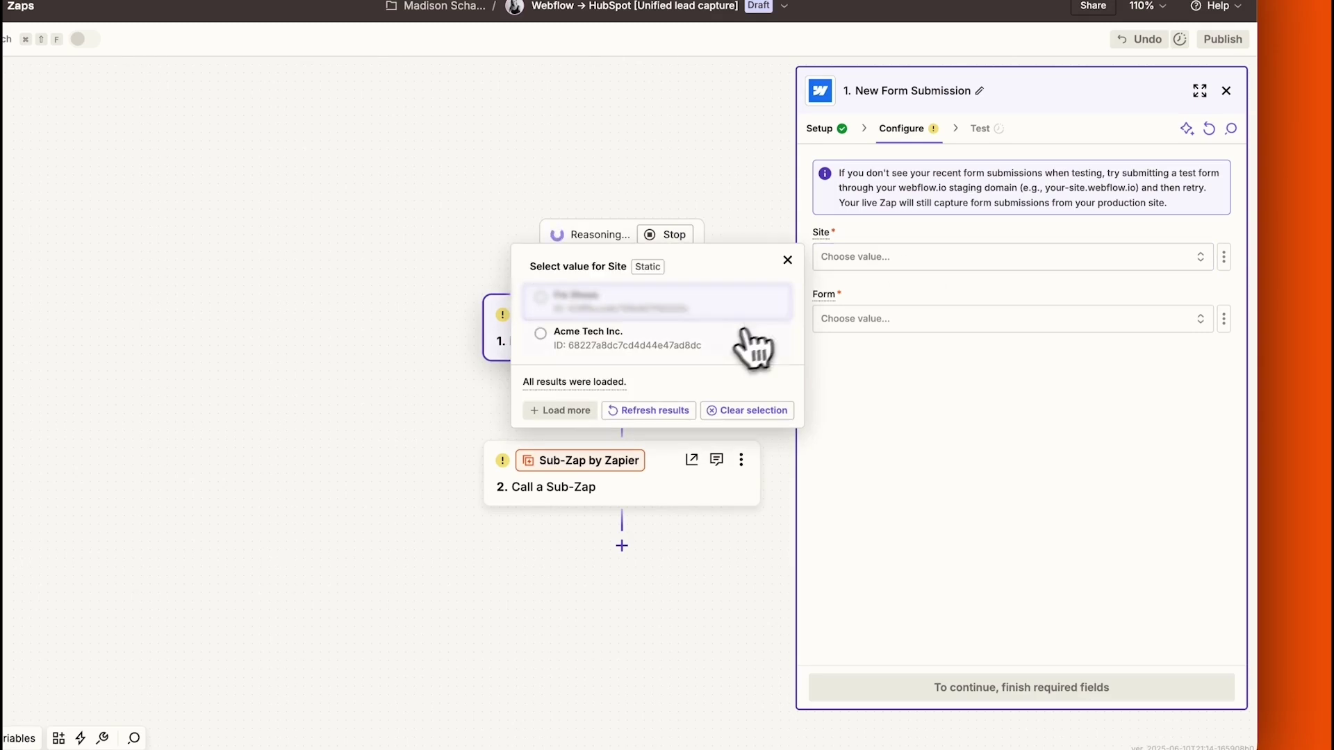
left_click(756, 340)
left_click(833, 321)
left_click(659, 434)
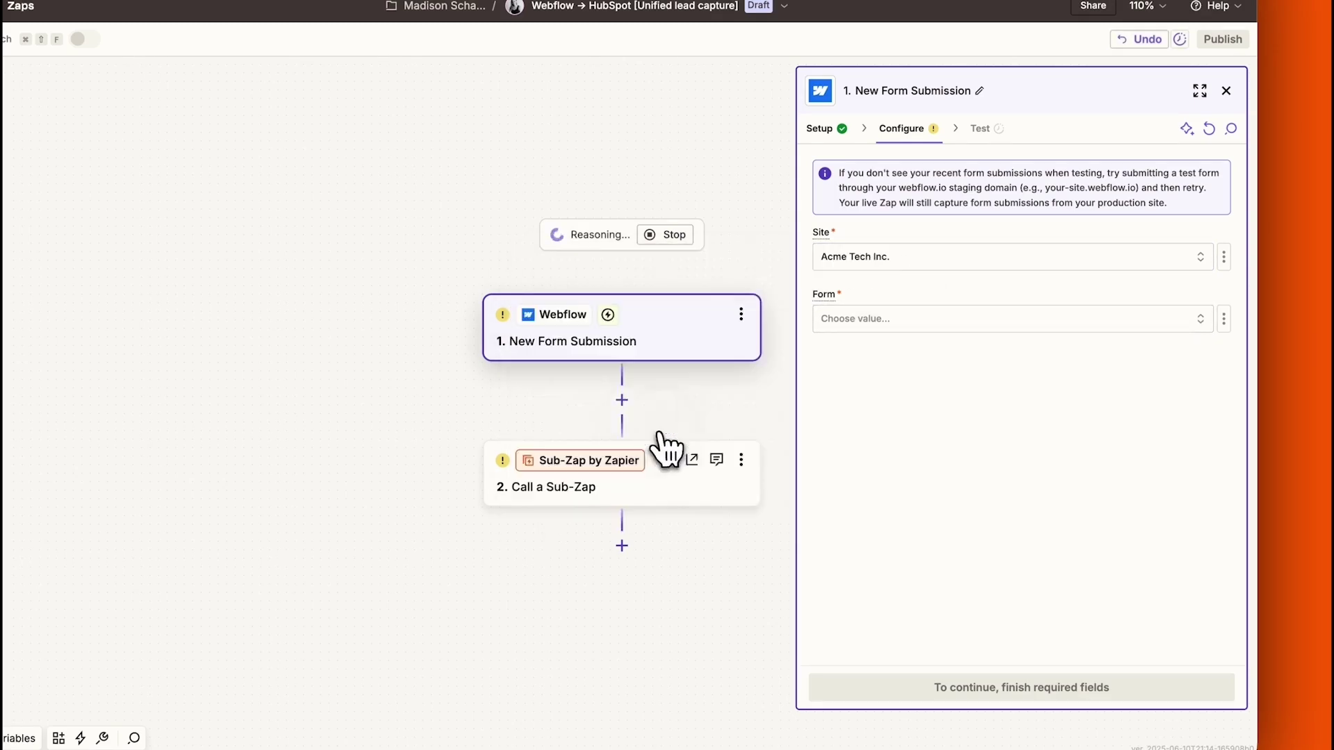
left_click(672, 234)
left_click(1023, 685)
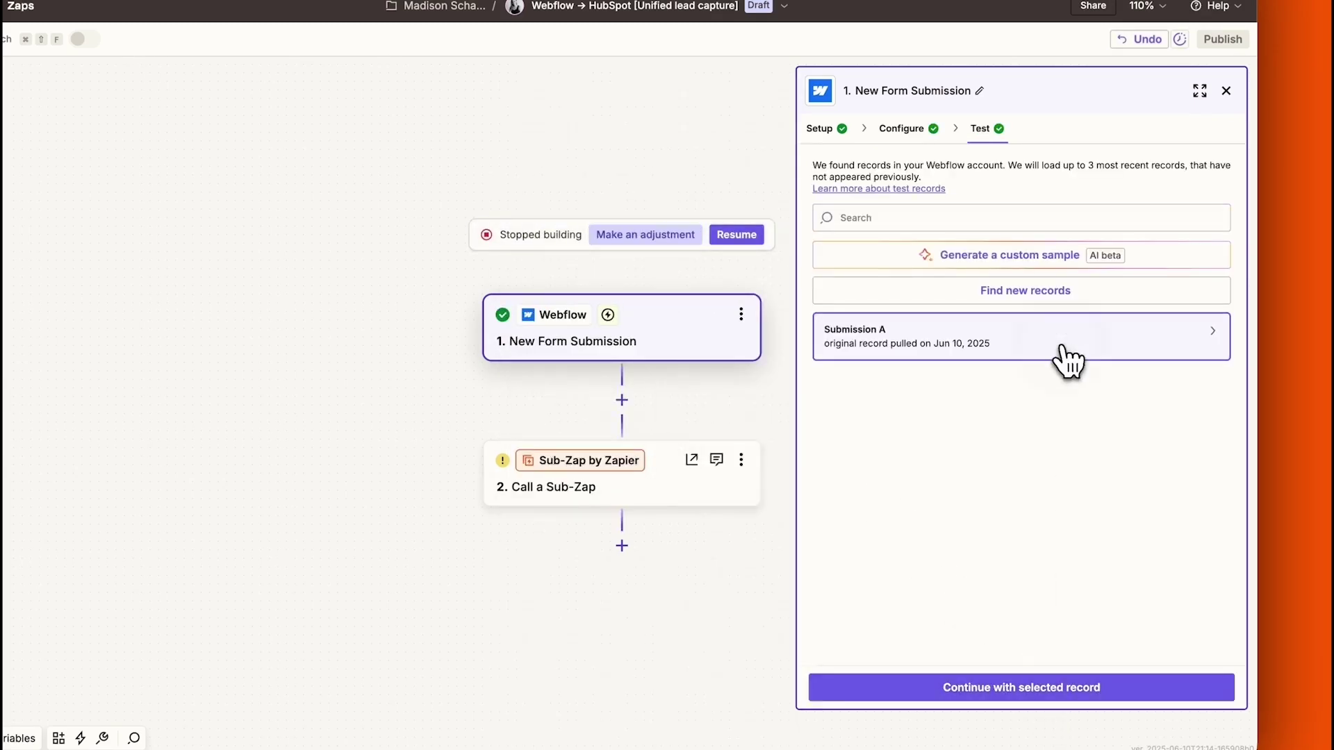
mouse_move(1070, 365)
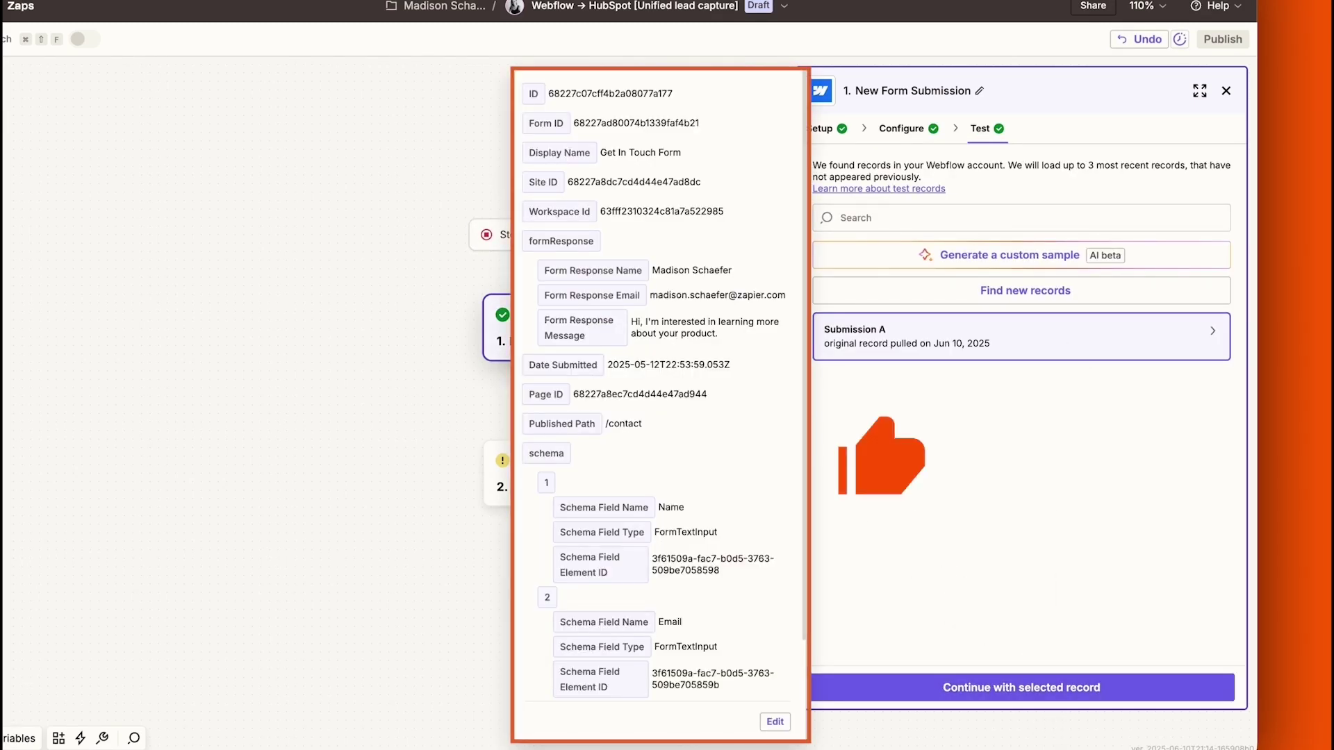
Continue with Submission A, map Form Response Message into the Sub-Zap Message input, and test it
left_click(998, 686)
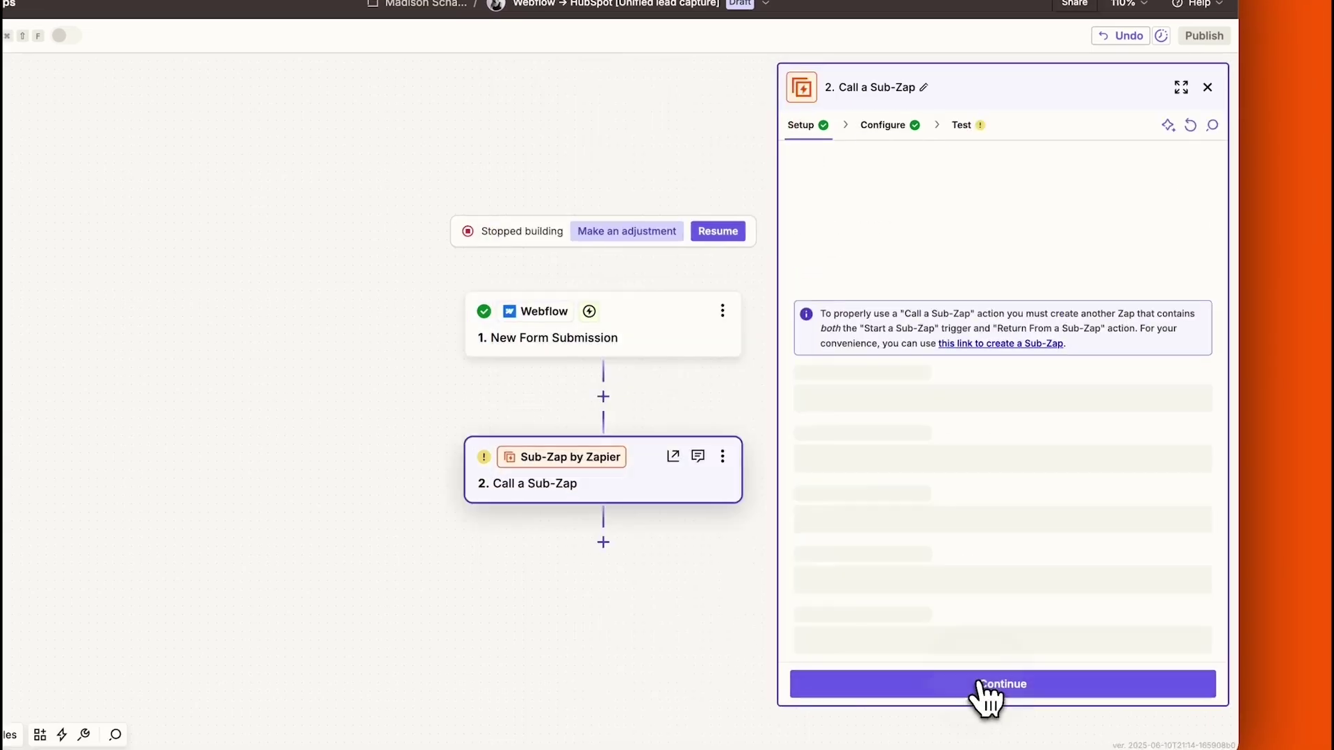
scroll(1129, 638, "down", 8)
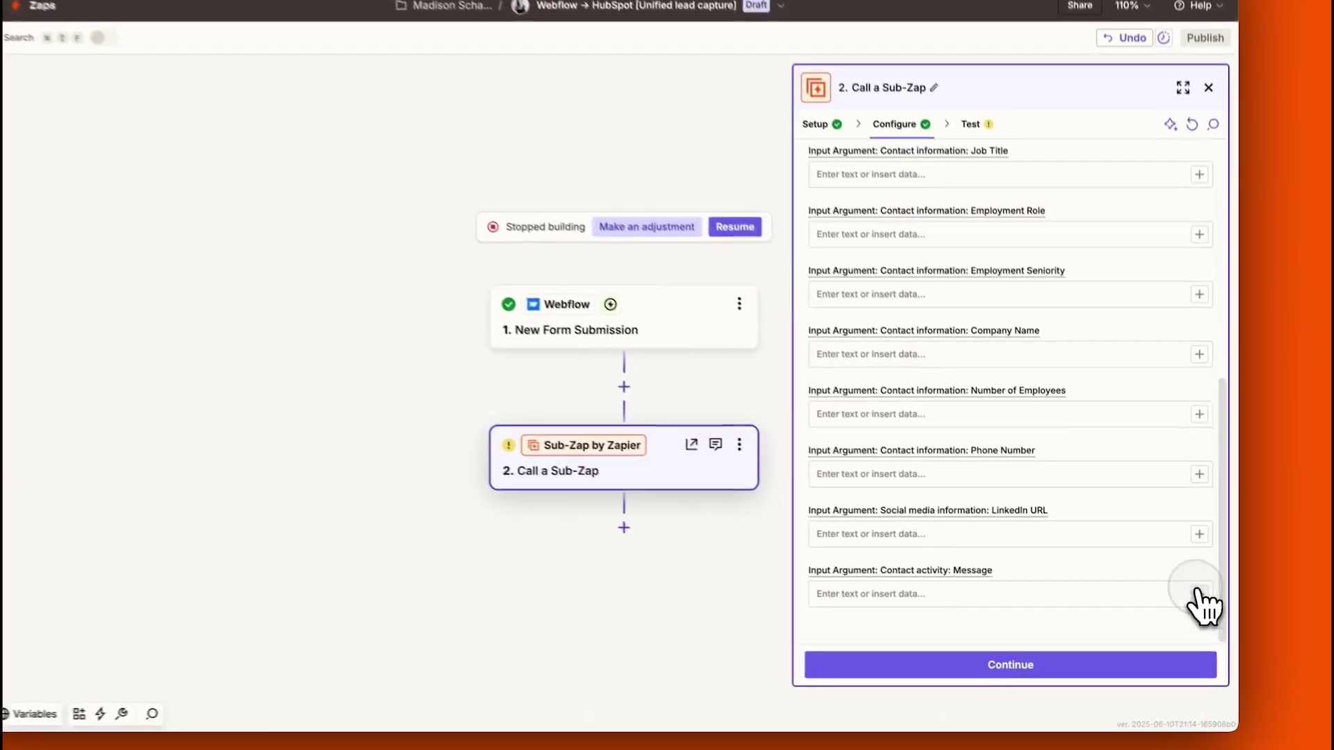
left_click(1203, 620)
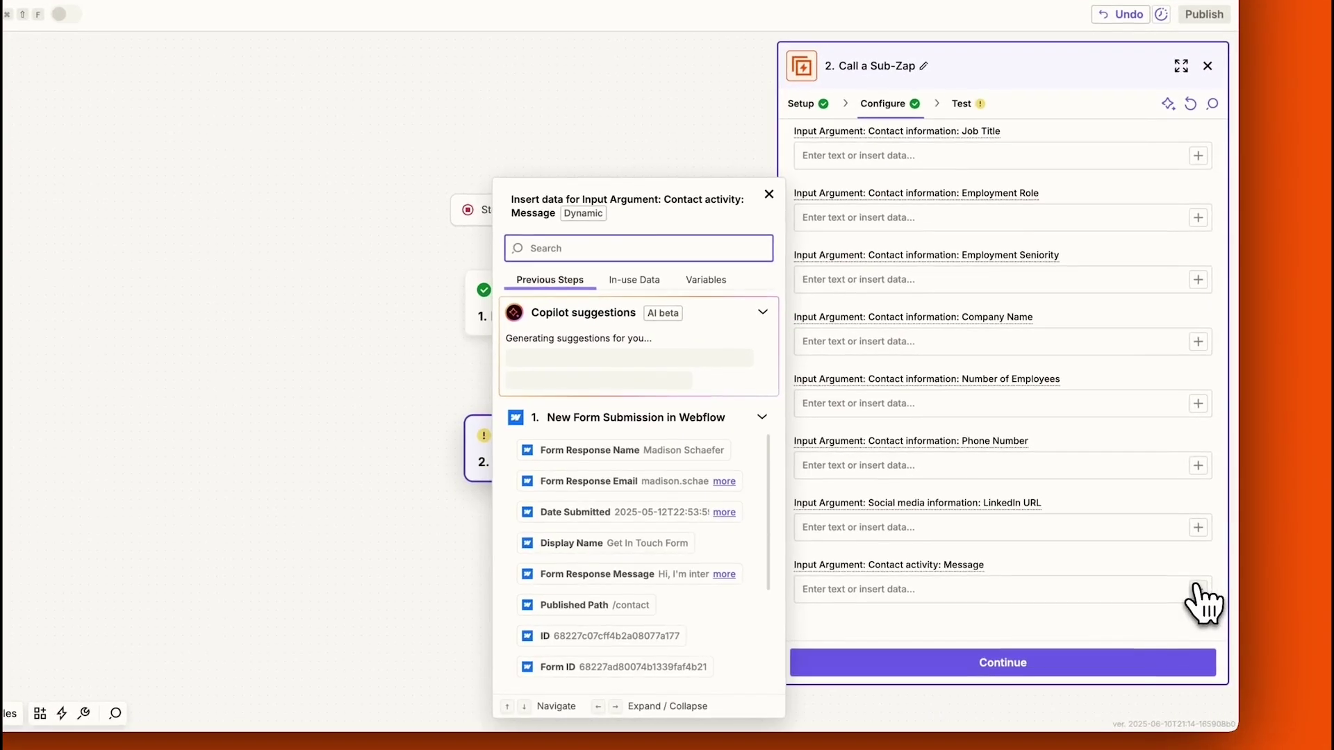
left_click(692, 576)
left_click(1000, 663)
left_click(1049, 663)
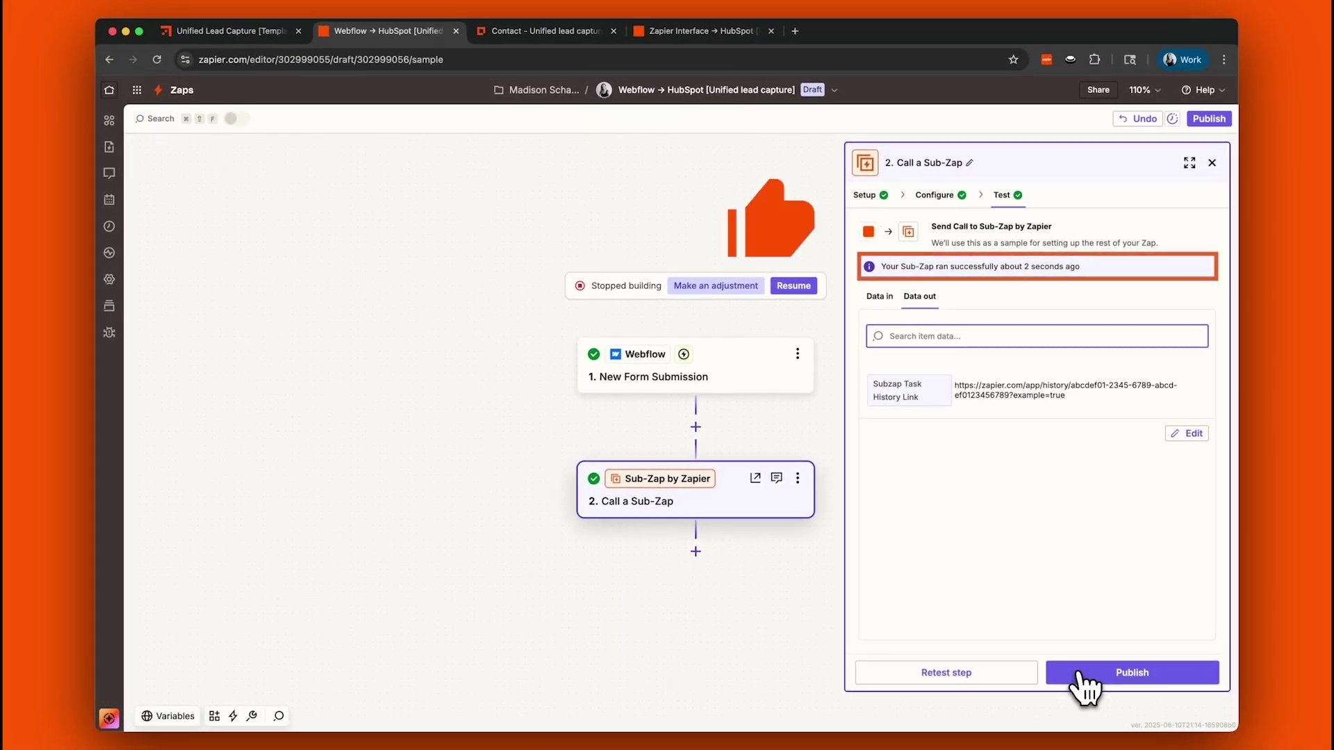
Open the Meta → HubSpot Zap from the canvas and dismiss the AI assistant
left_click(229, 32)
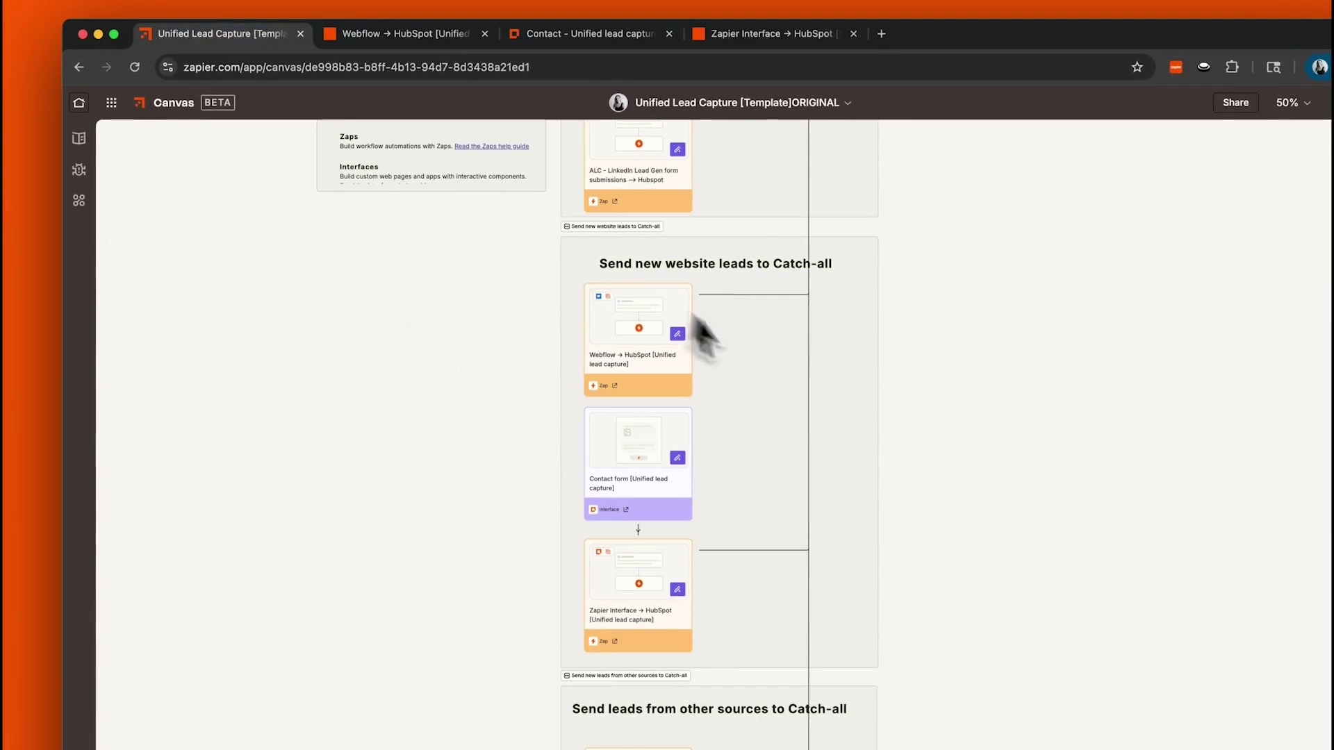
left_click_drag(982, 314, 974, 698)
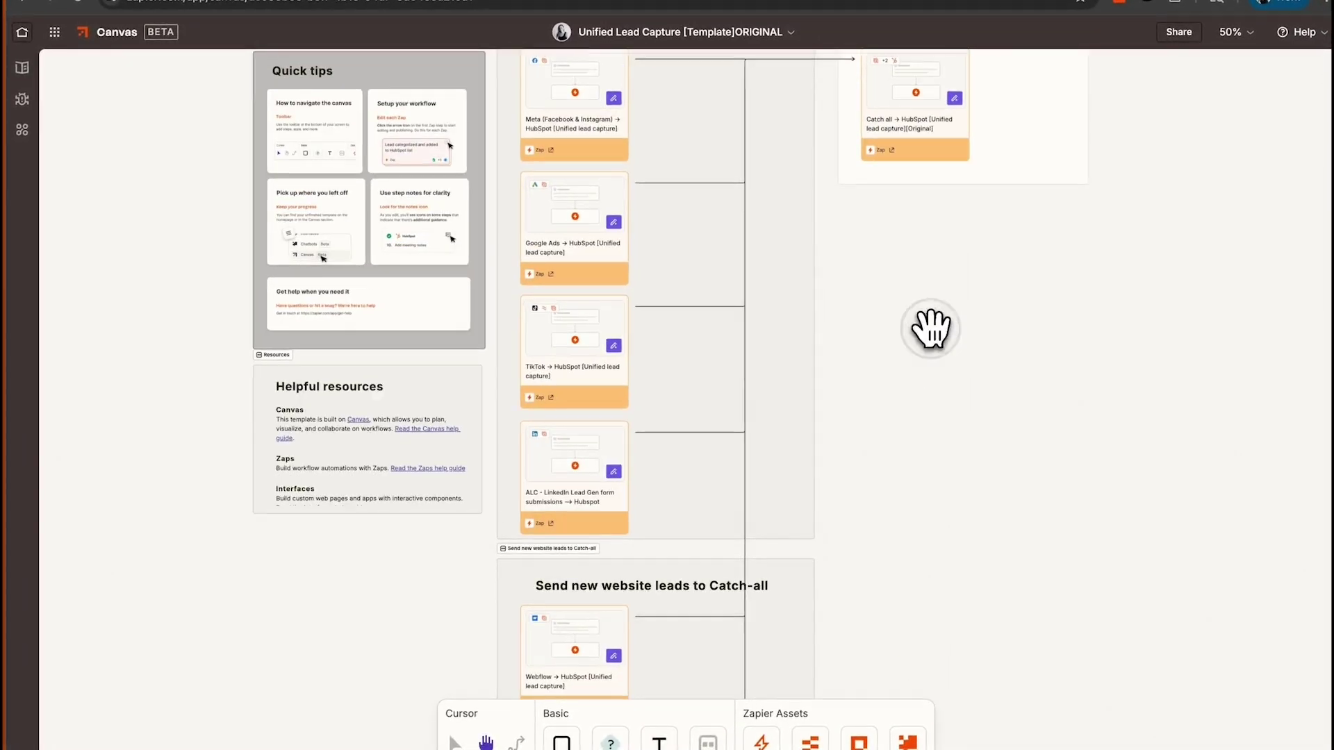
left_click_drag(988, 392, 989, 579)
left_click(541, 329)
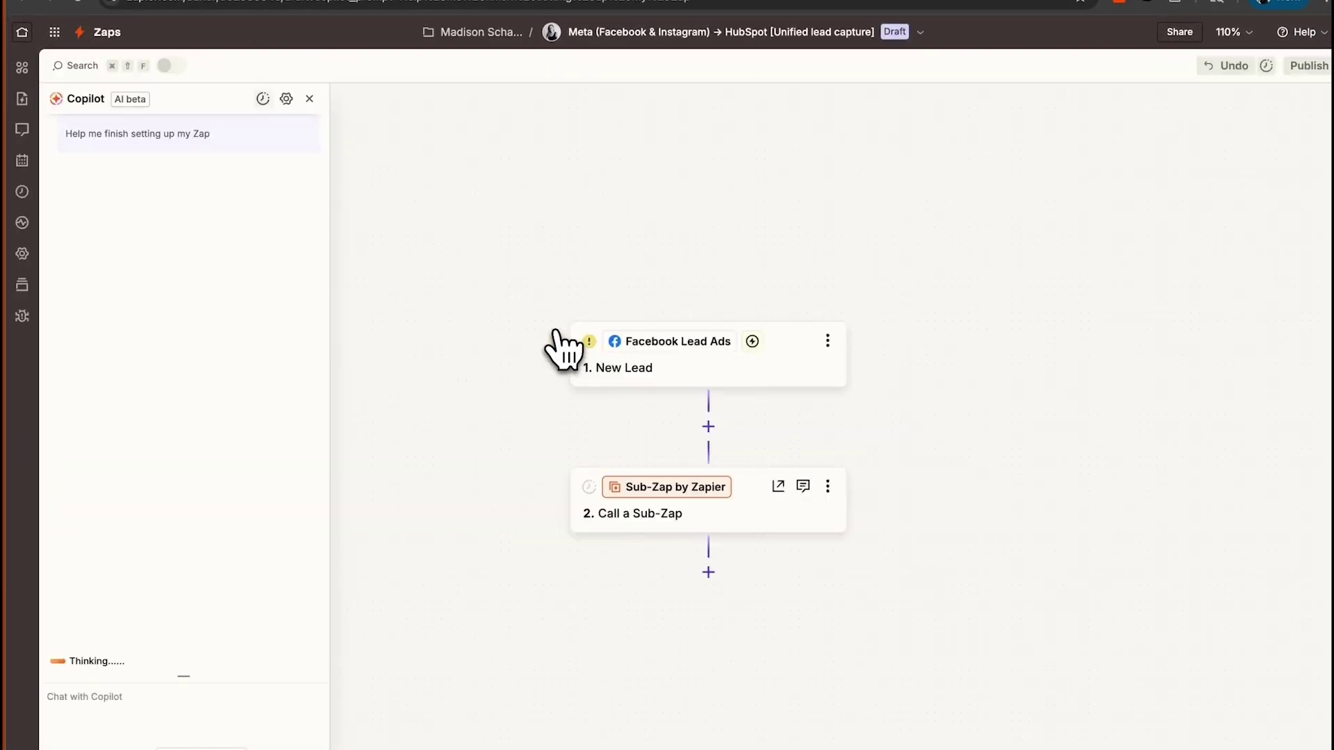
left_click(307, 104)
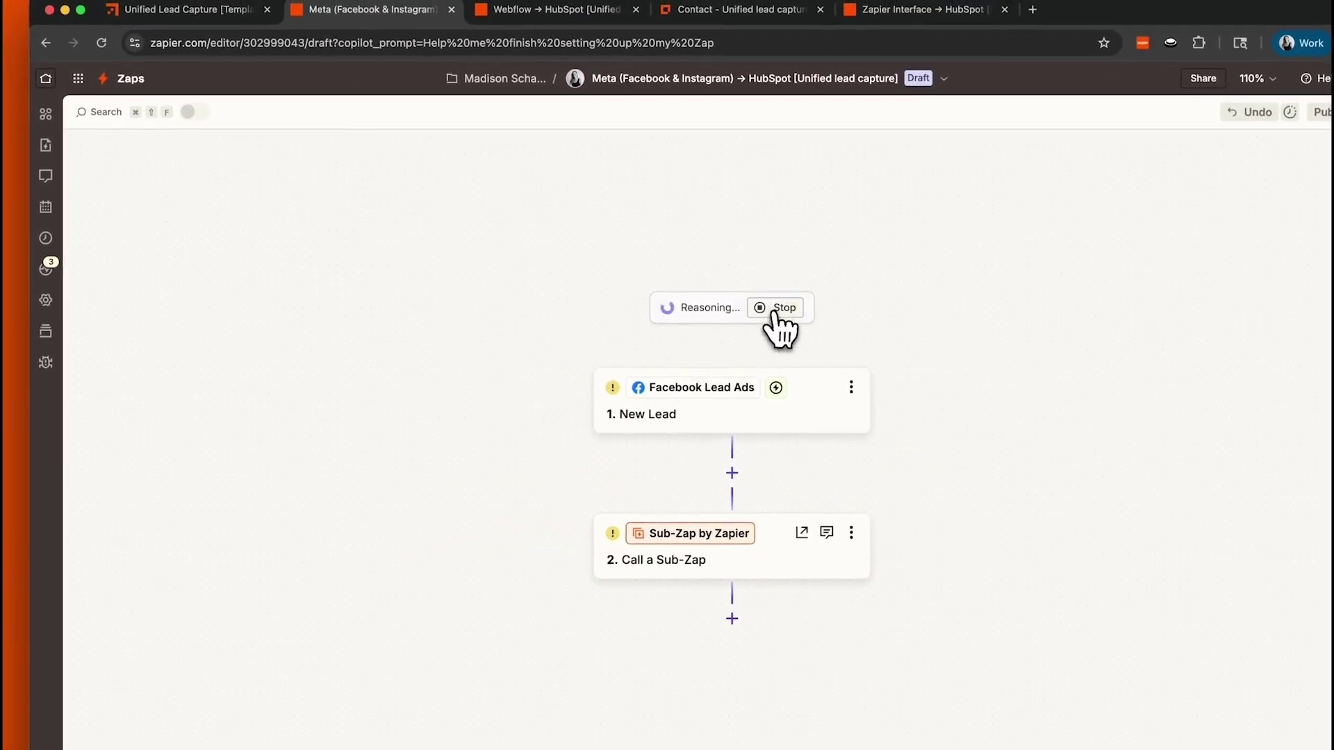
left_click(776, 310)
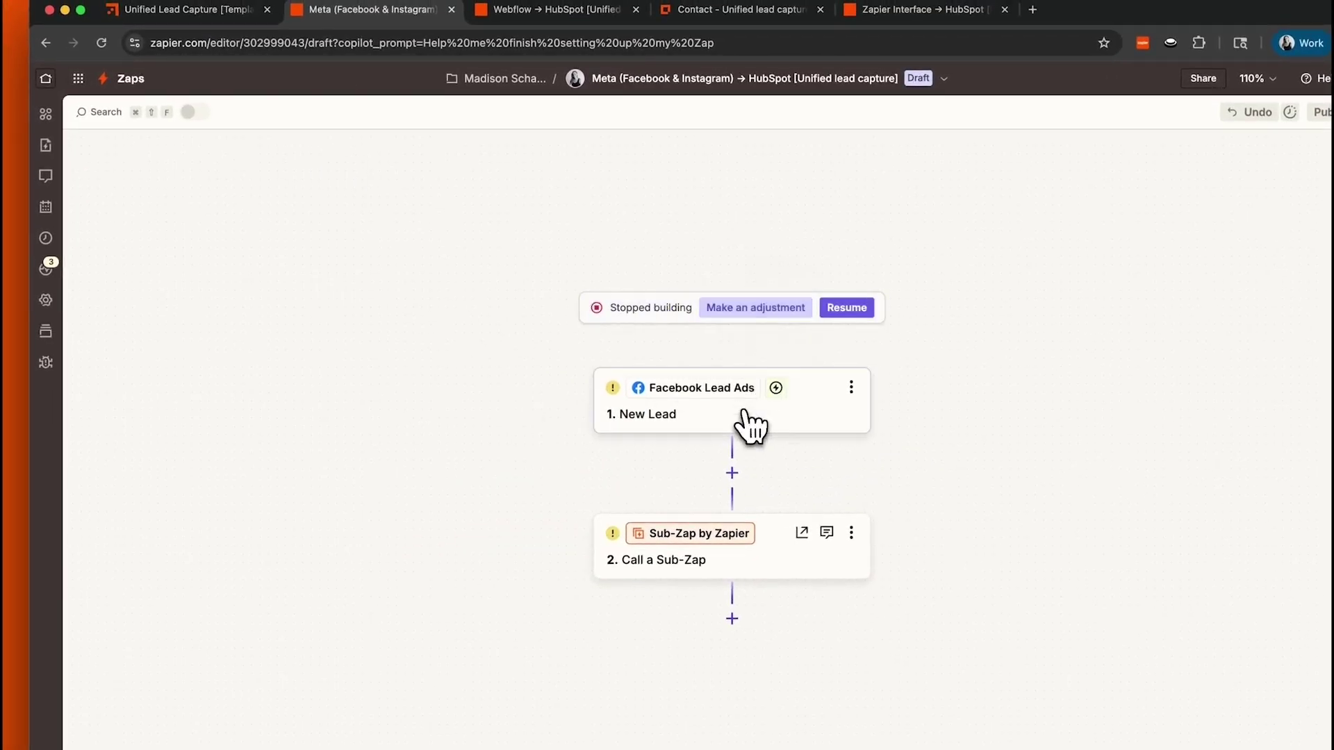
left_click(750, 425)
left_click(780, 310)
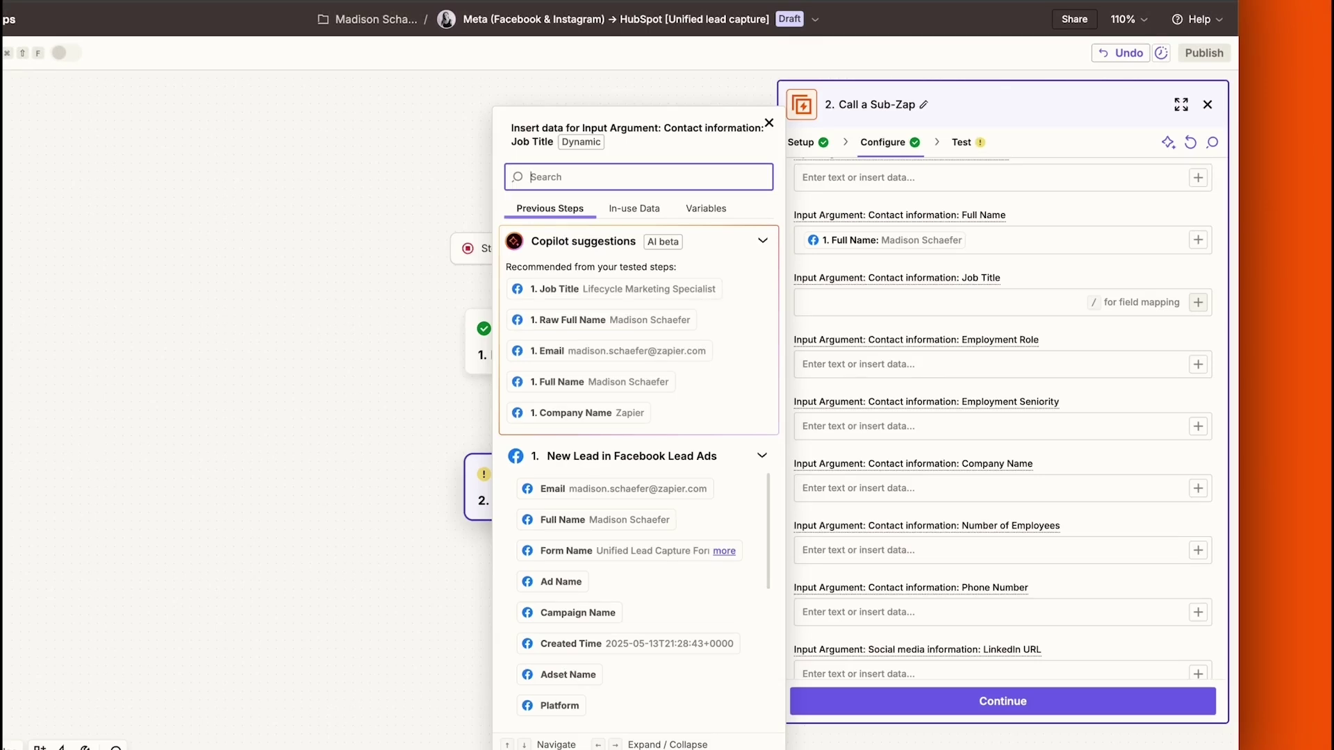
Map the lead's Job Title into the Sub-Zap step and test sending the contact to HubSpot
left_click(715, 288)
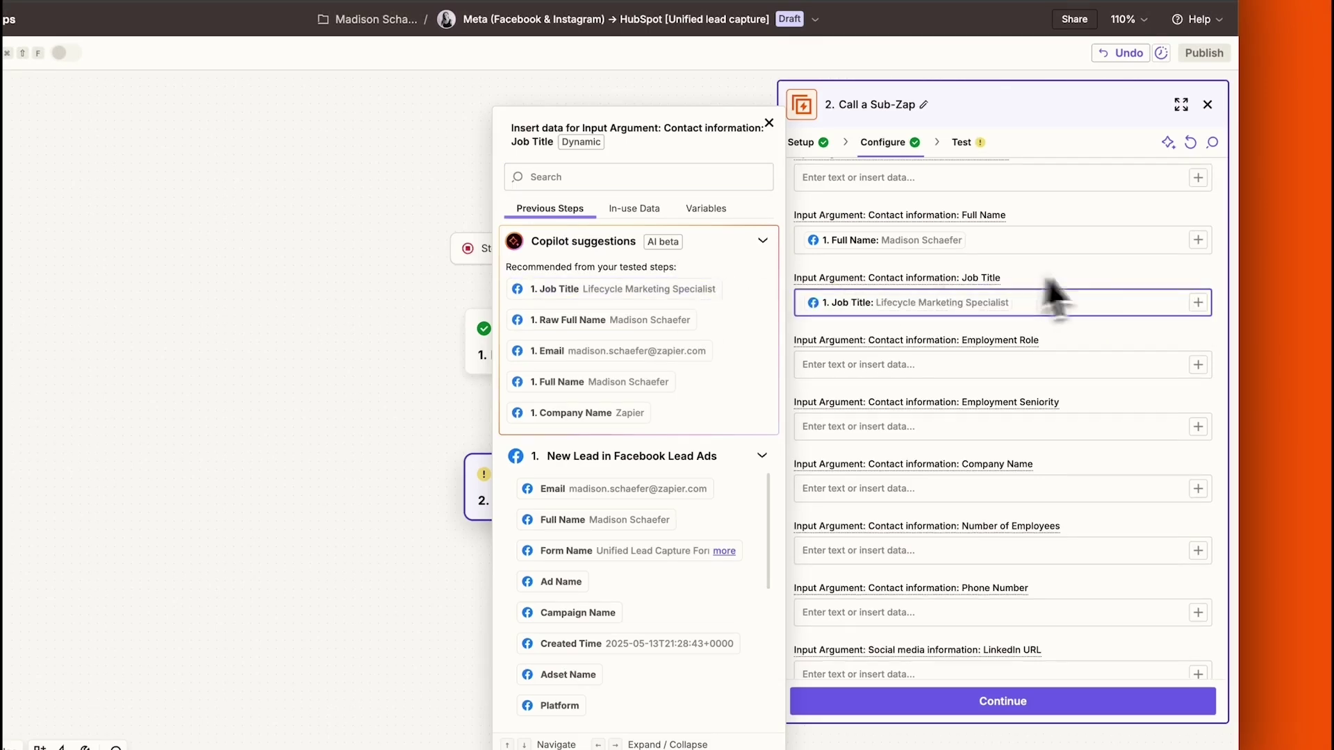
left_click(1103, 275)
left_click(1034, 701)
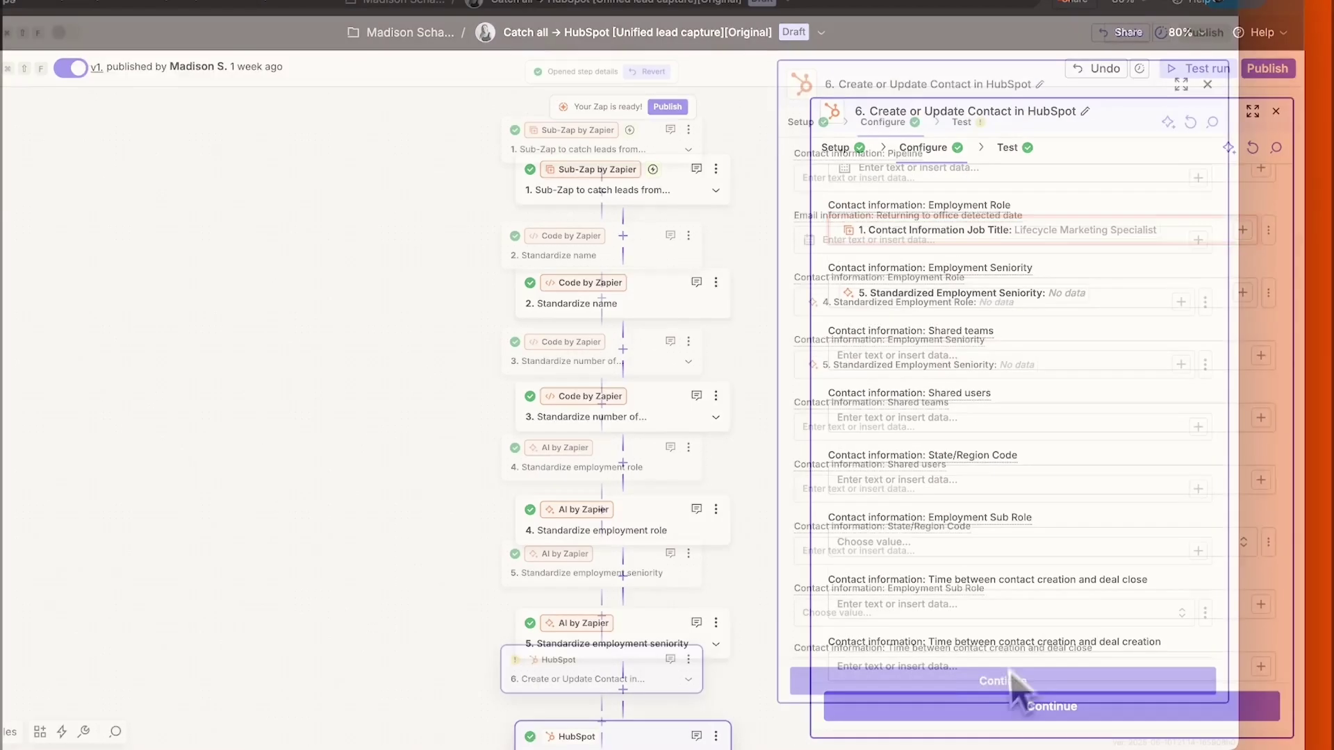
left_click(1038, 691)
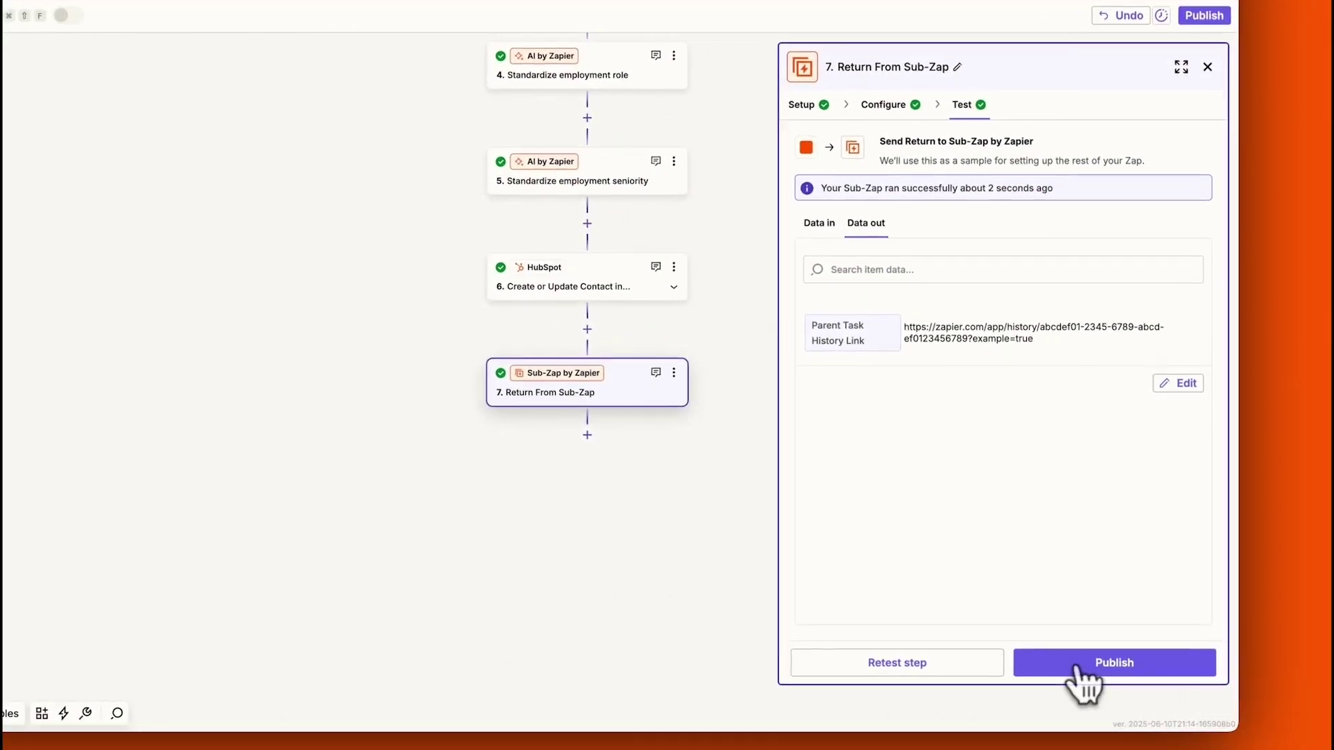
Publish the Catch all → HubSpot Zap as v1
left_click(1078, 668)
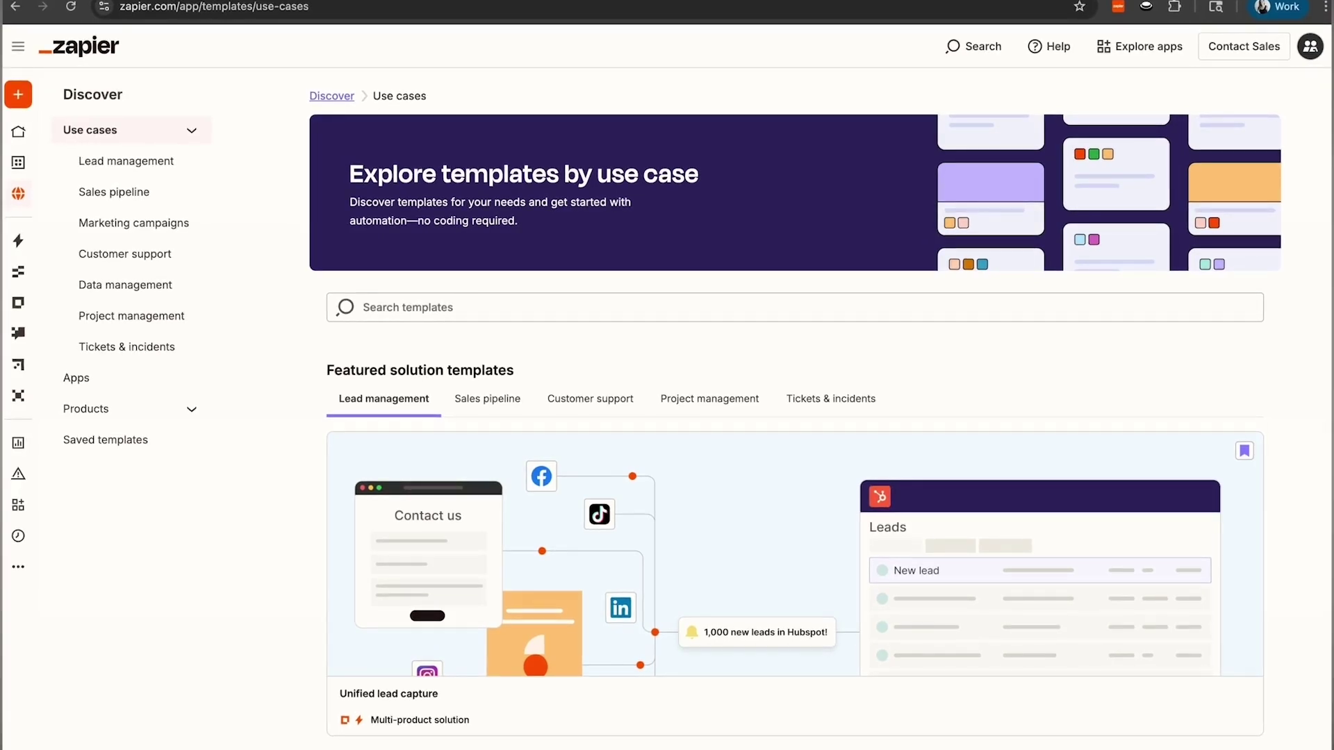
scroll(794, 389, "down", 4)
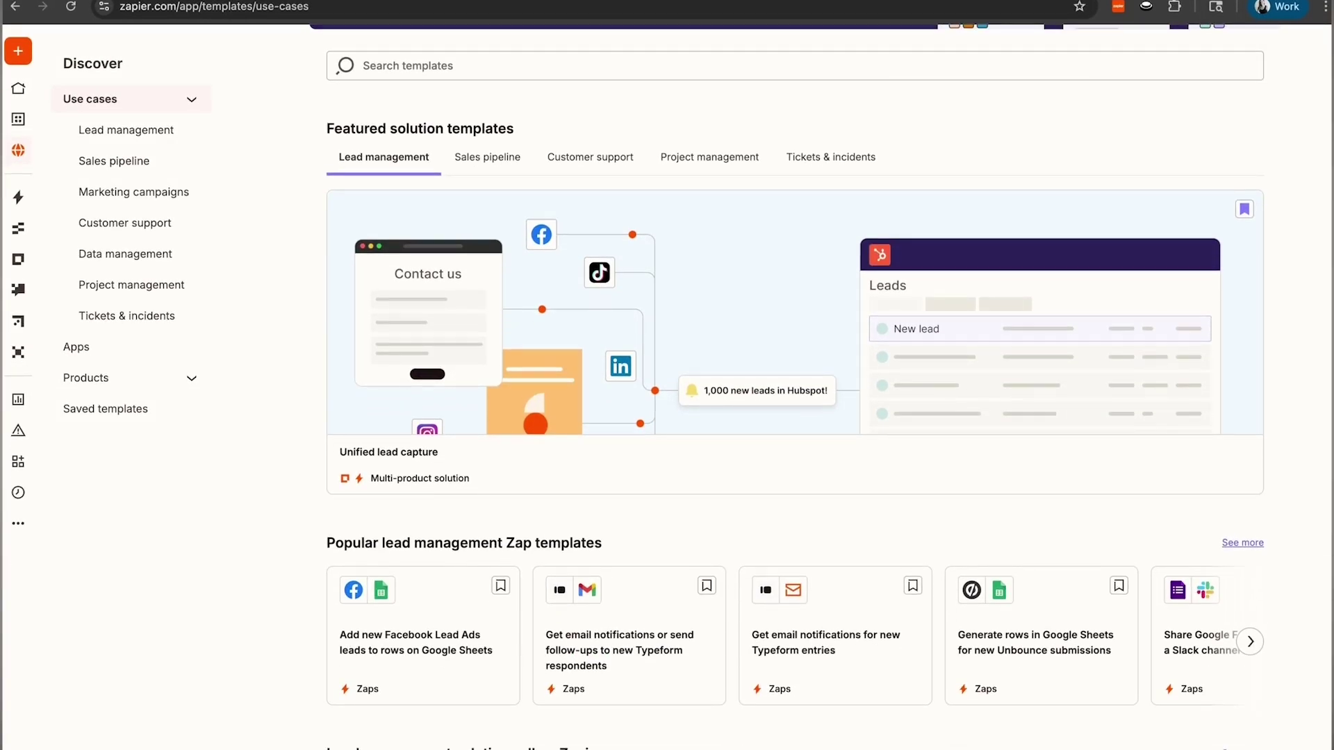
scroll(795, 389, "down", 7)
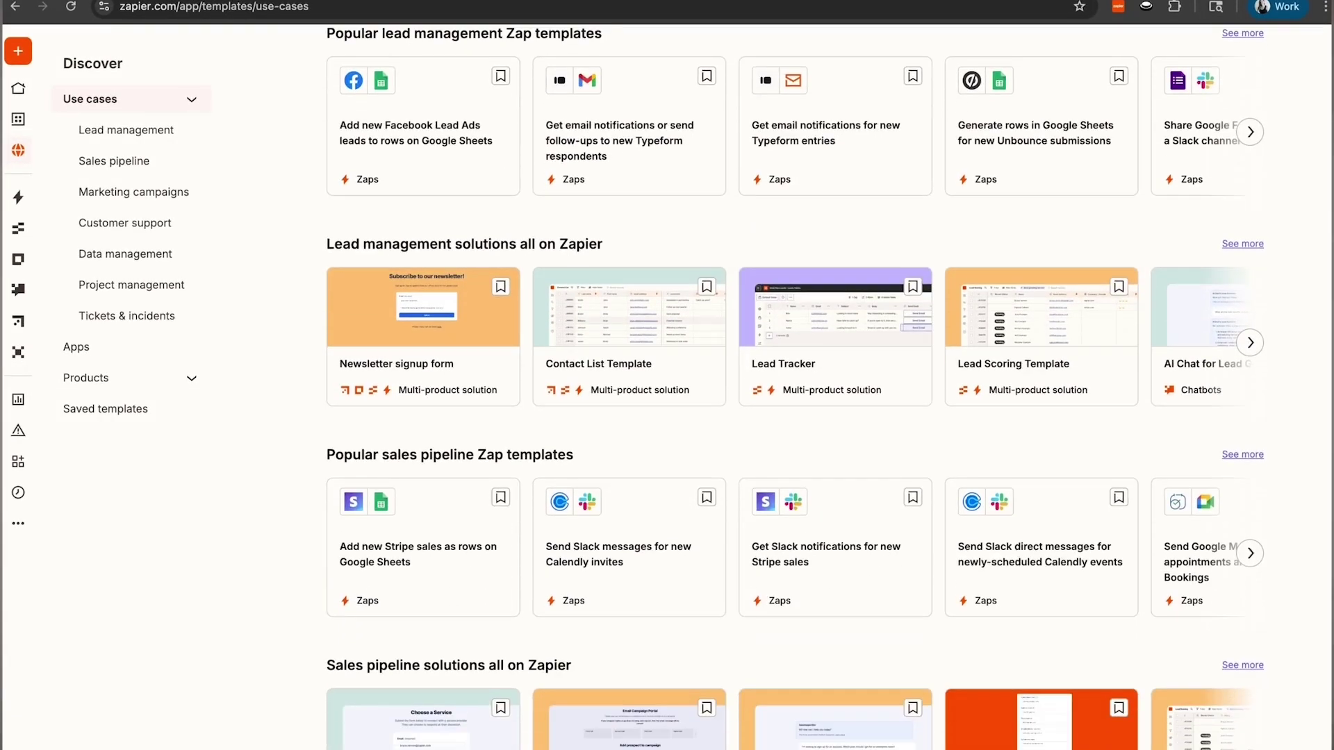
scroll(795, 389, "down", 4)
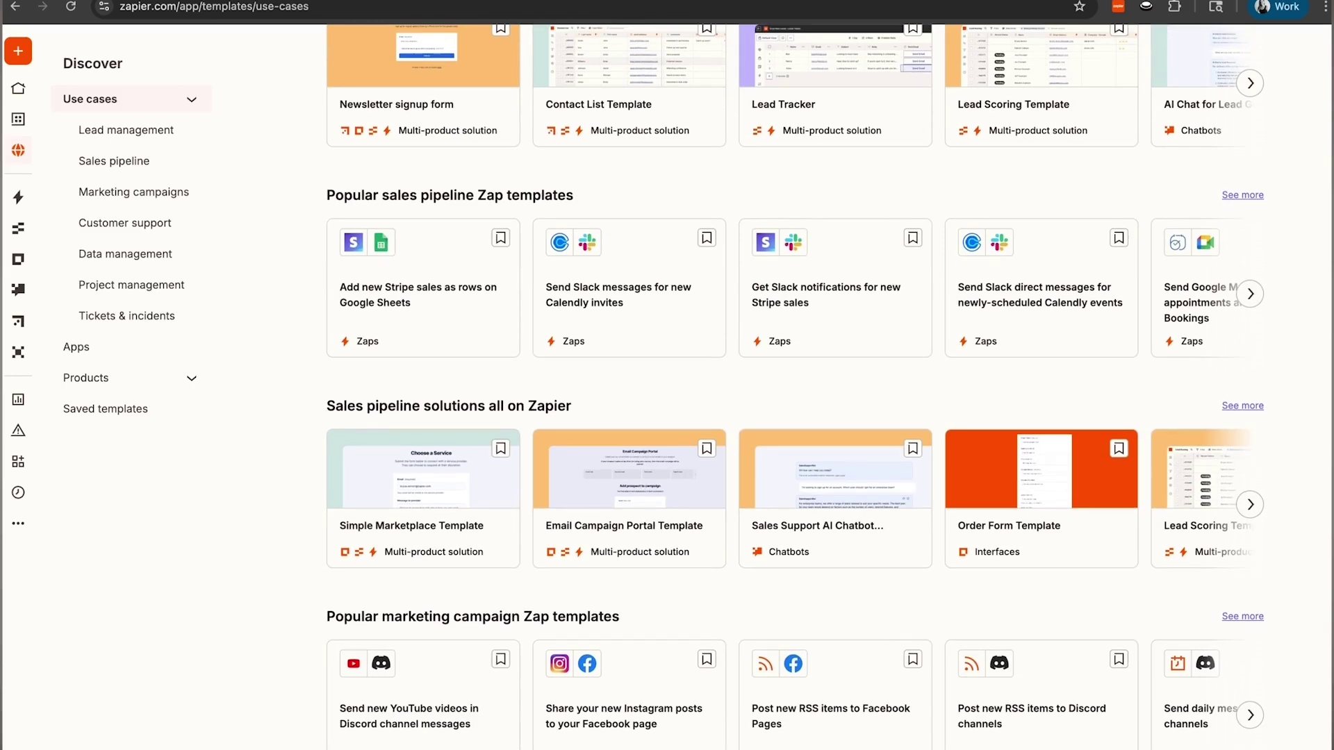
scroll(794, 389, "down", 4)
scroll(795, 389, "down", 4)
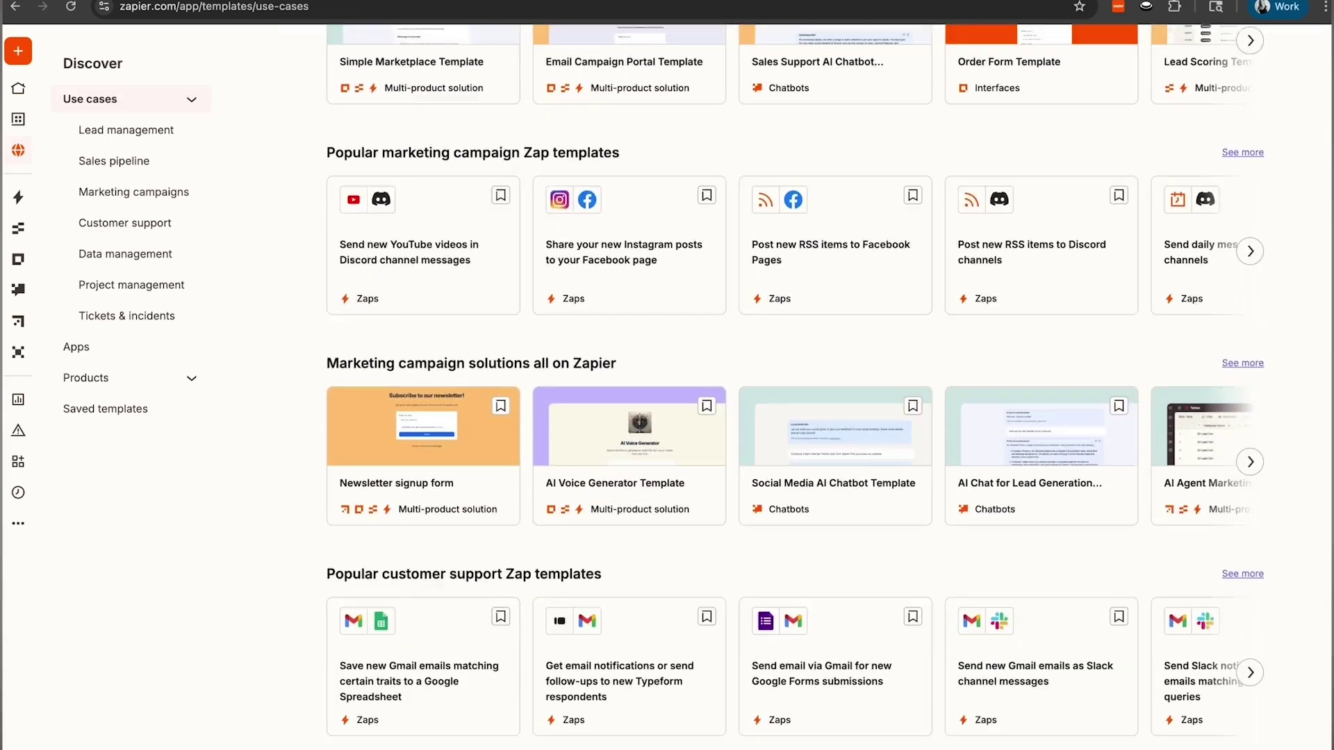
scroll(795, 389, "down", 4)
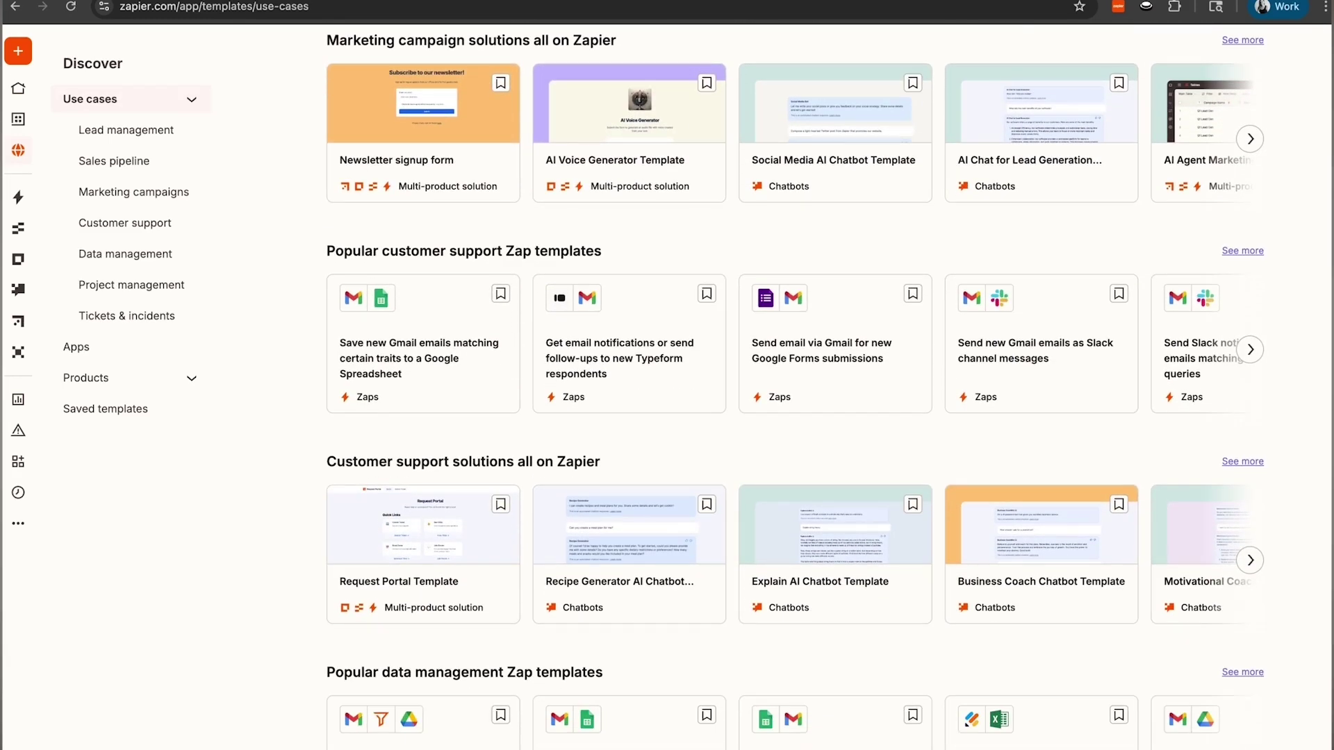
scroll(795, 386, "down", 7)
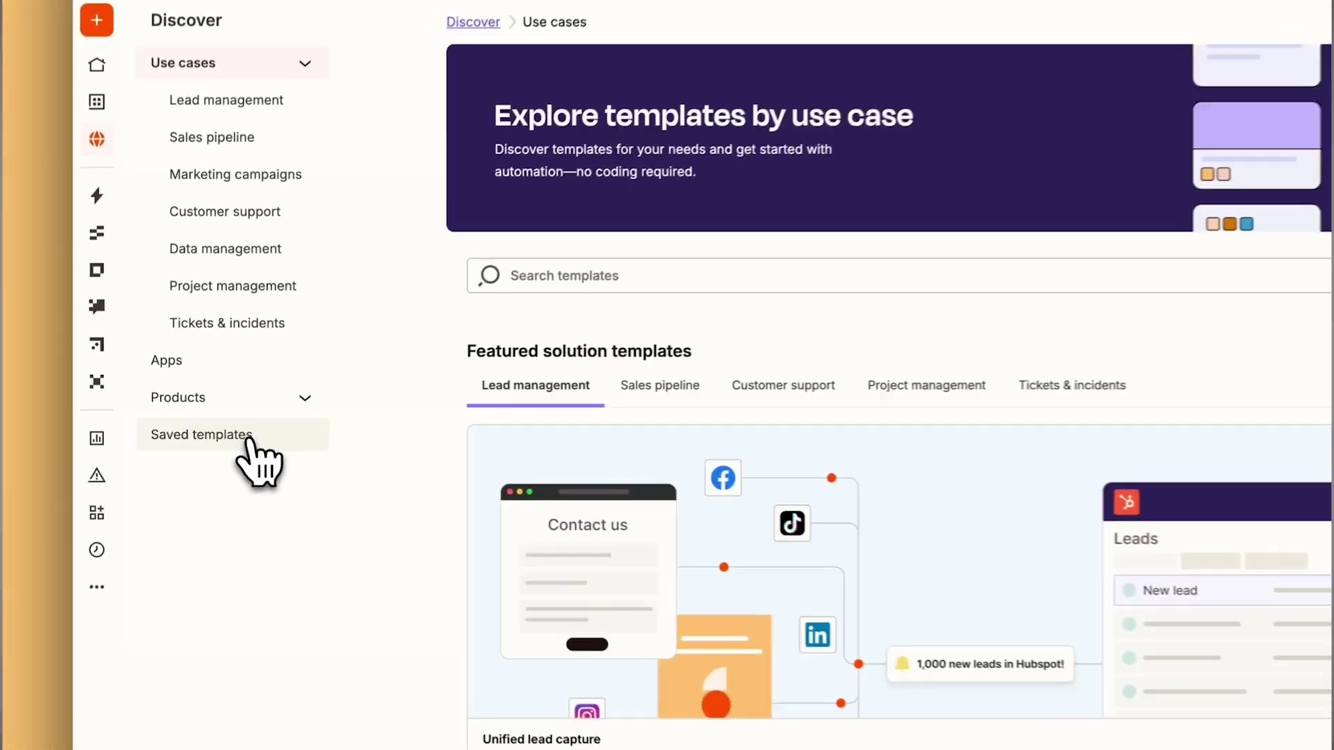
View the saved Sales chat attribution tracker's full details, including its Zap, table and canvas
left_click(247, 438)
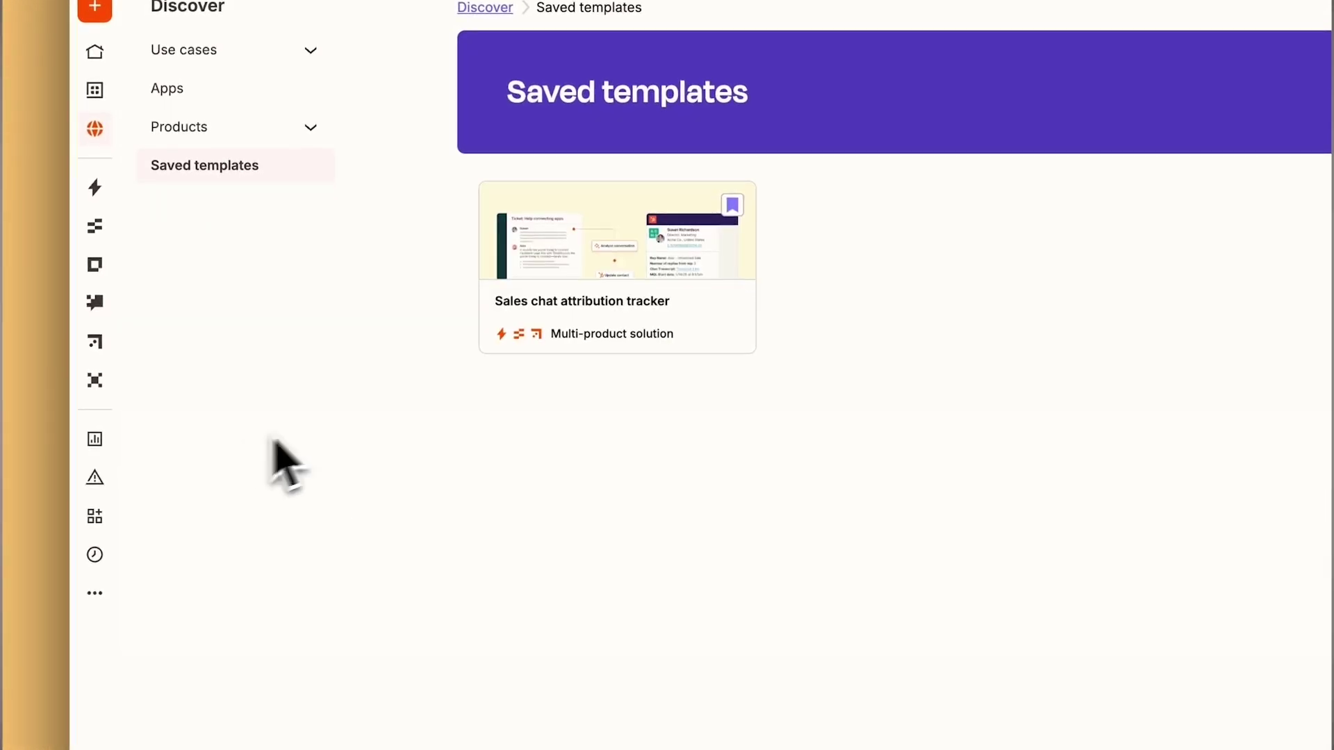
left_click(578, 326)
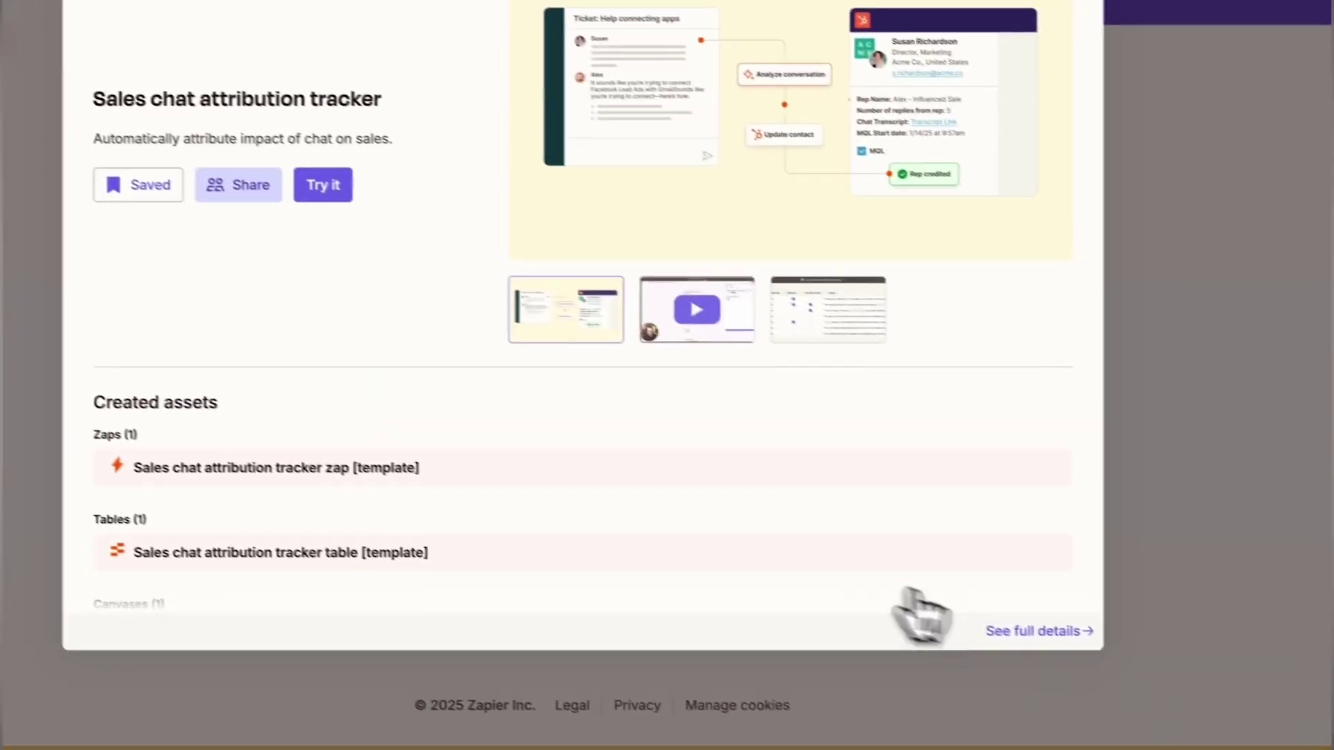
left_click(1005, 618)
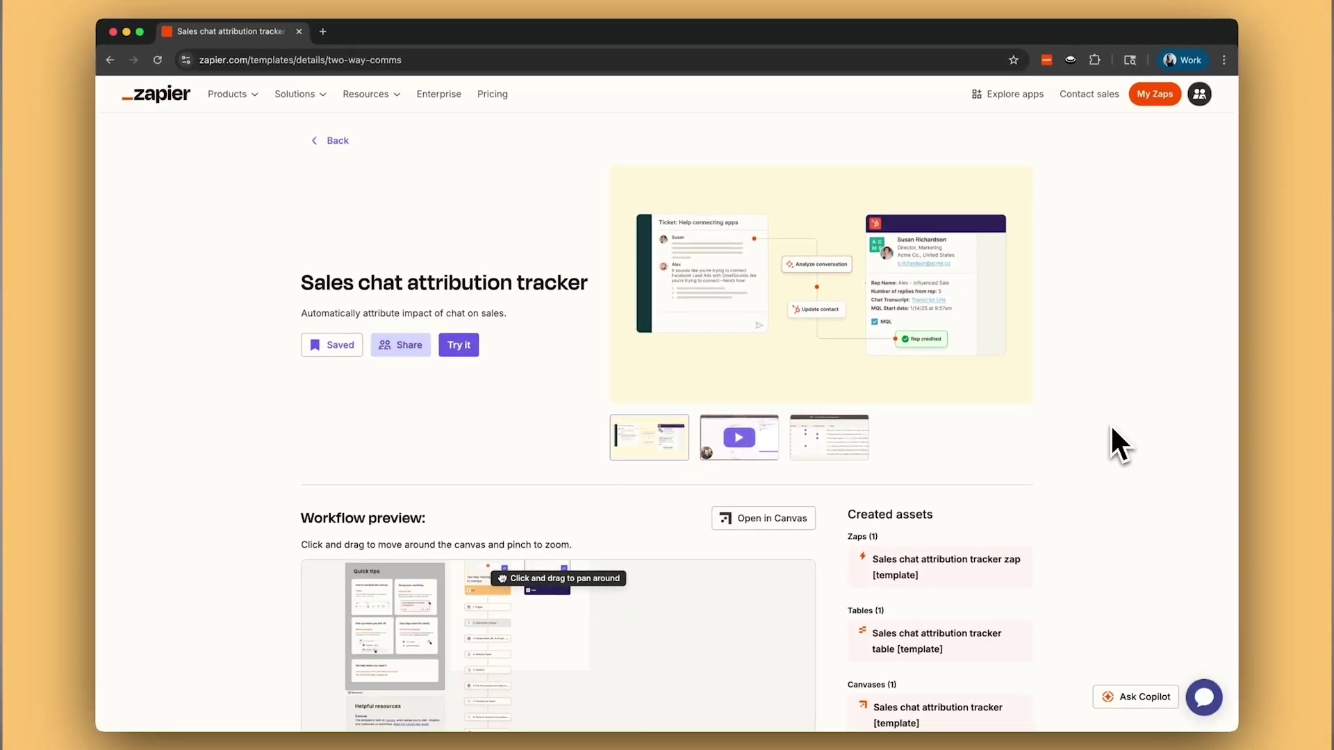
scroll(1110, 424, "down", 3)
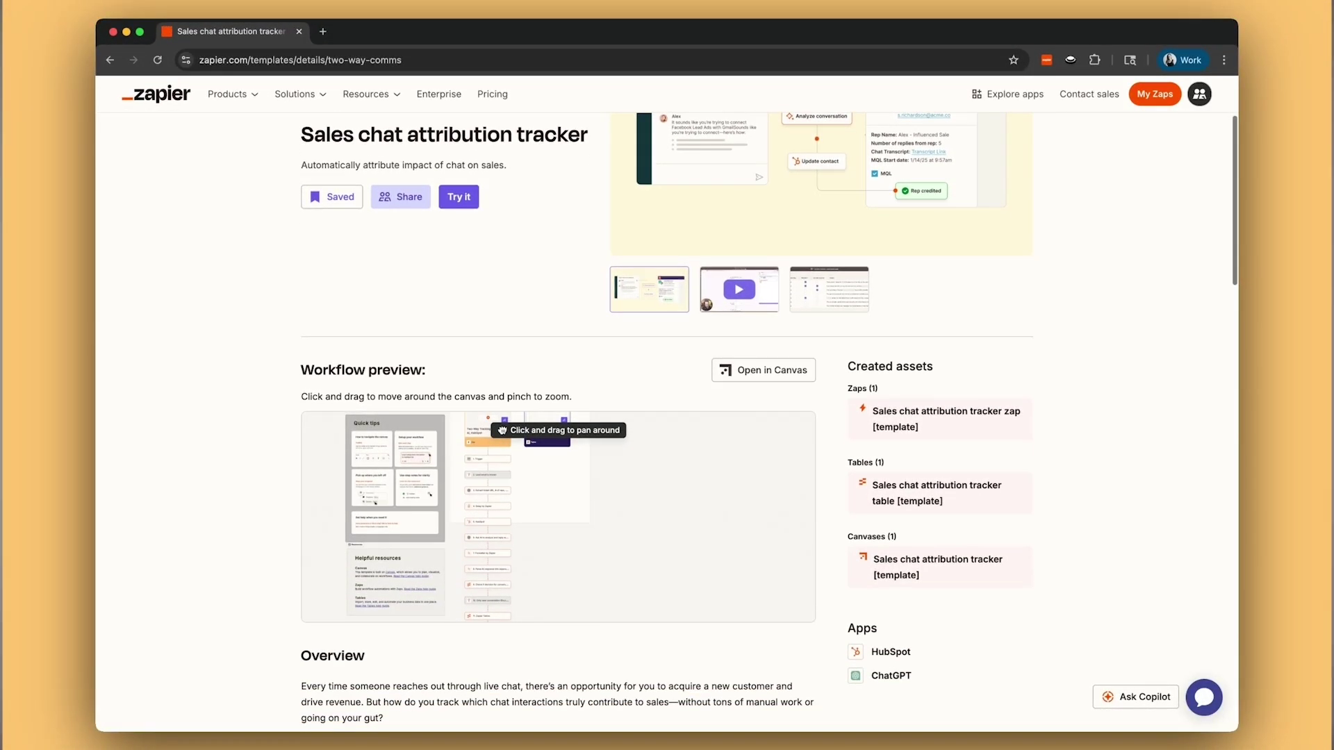
scroll(667, 417, "down", 5)
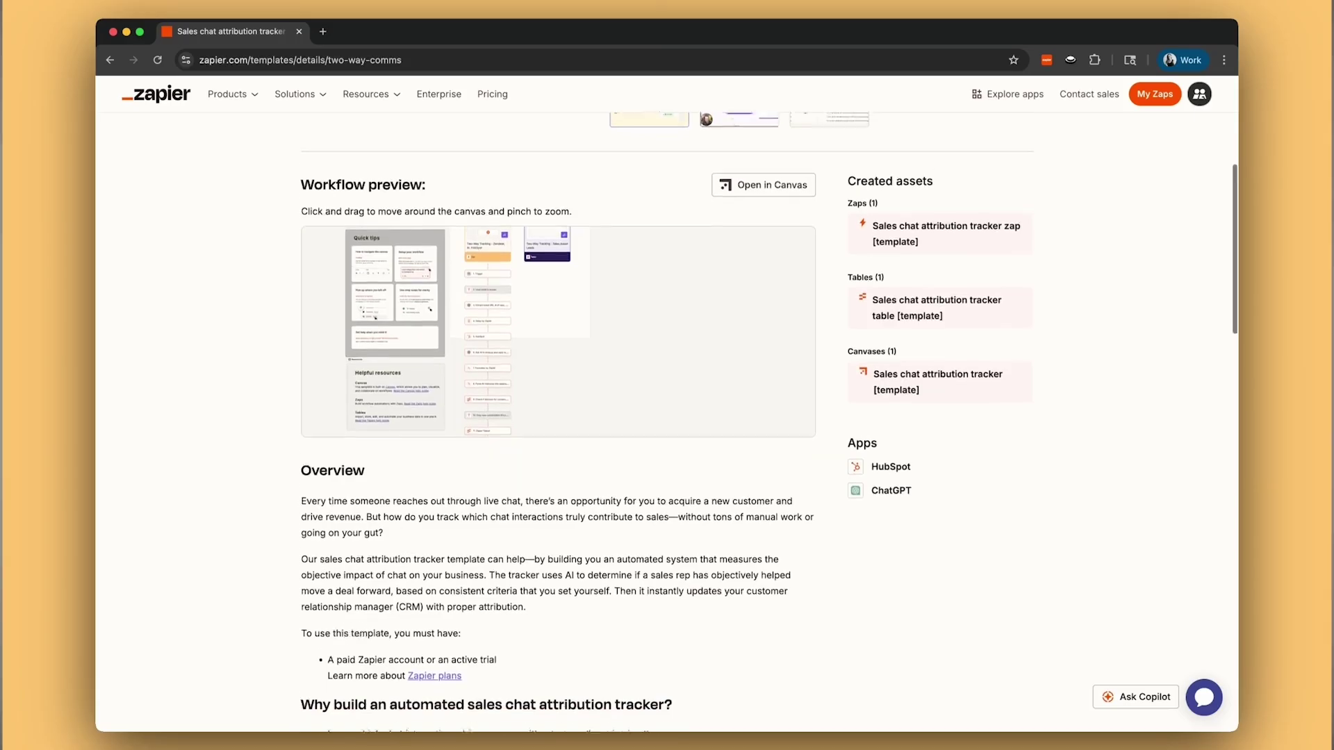